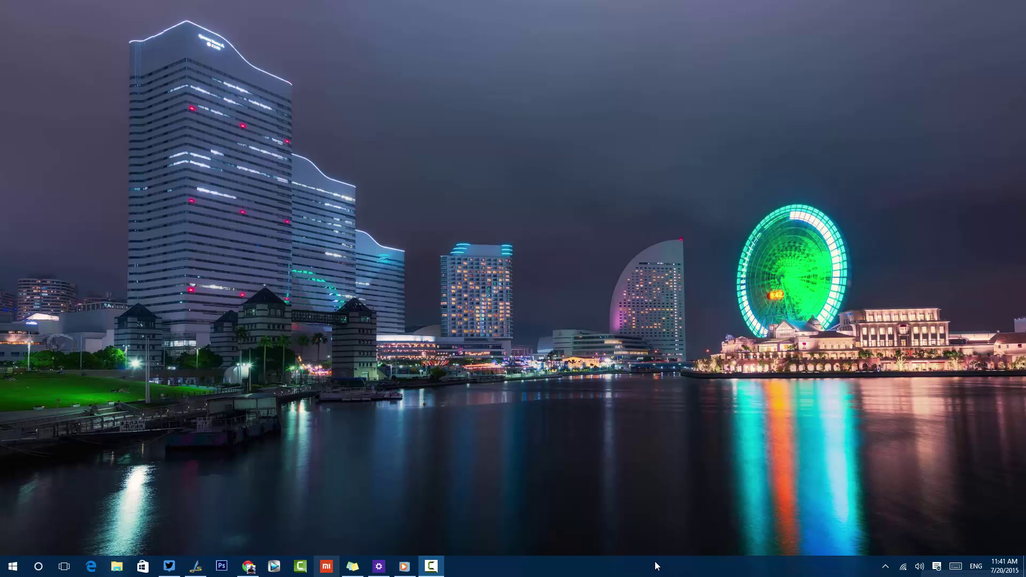
Open the Start menu from the taskbar over the night-city desktop.
click(13, 567)
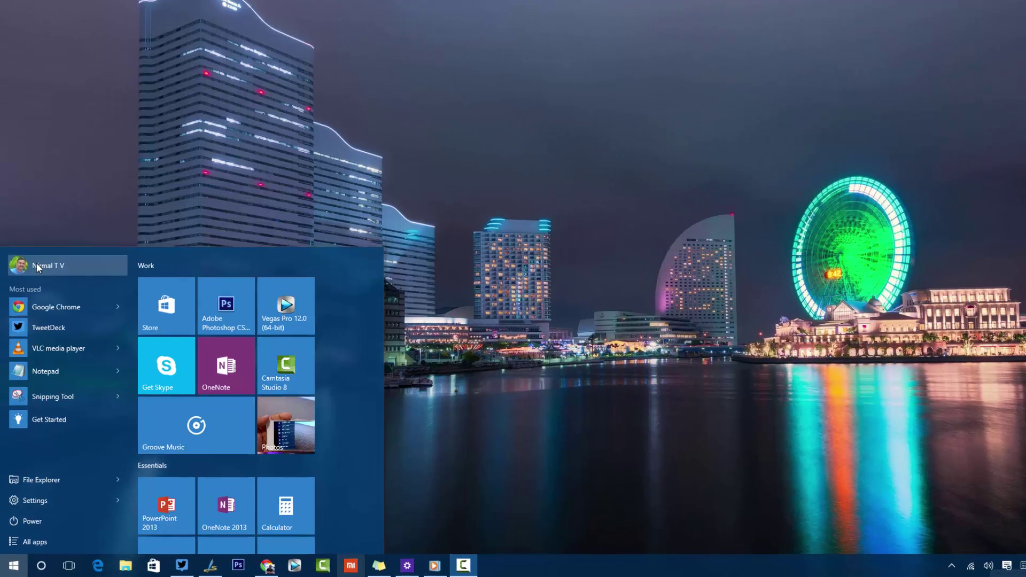
Check the account and power options, then show the alphabetical All apps list.
click(34, 286)
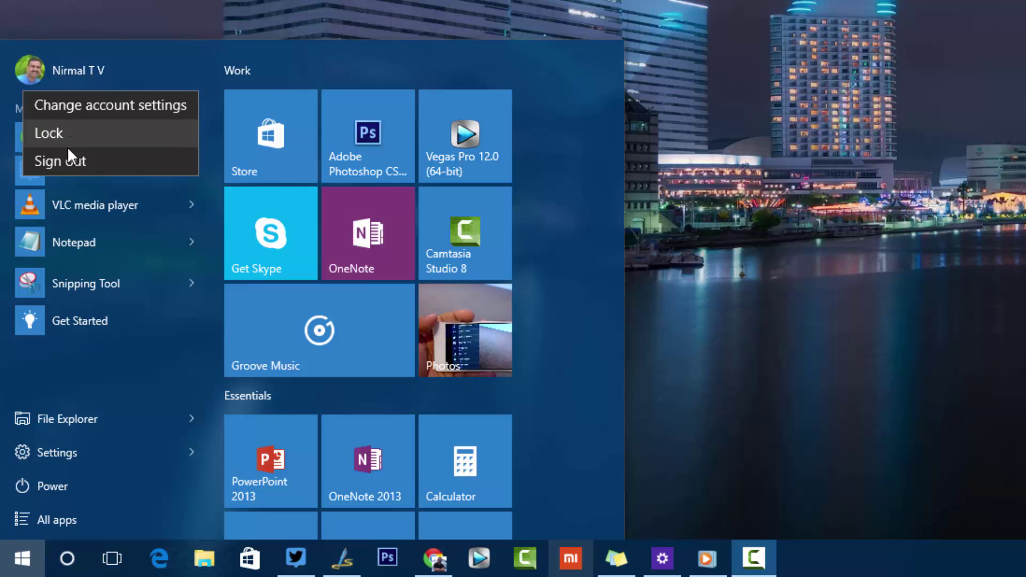
click(16, 368)
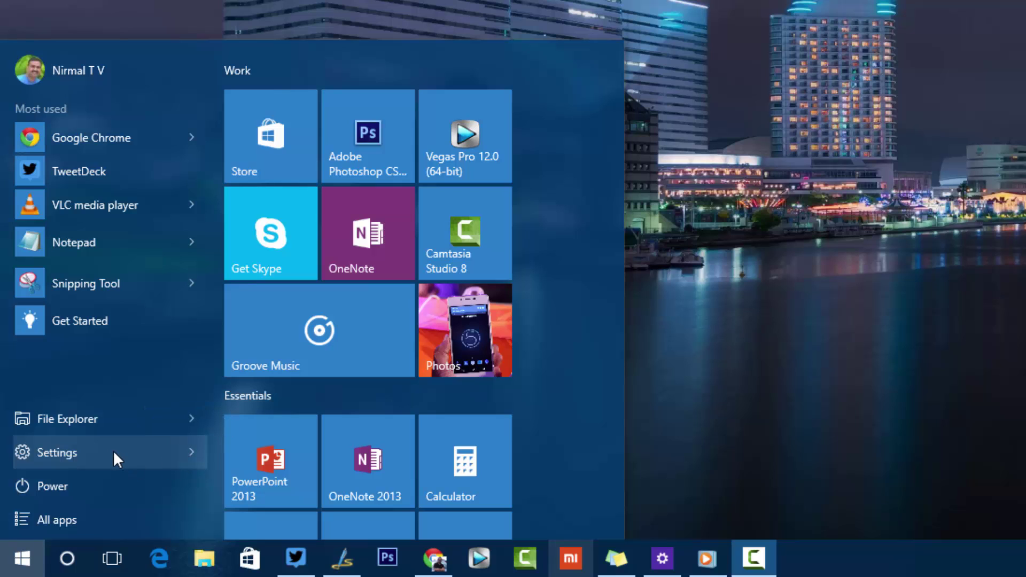
click(107, 473)
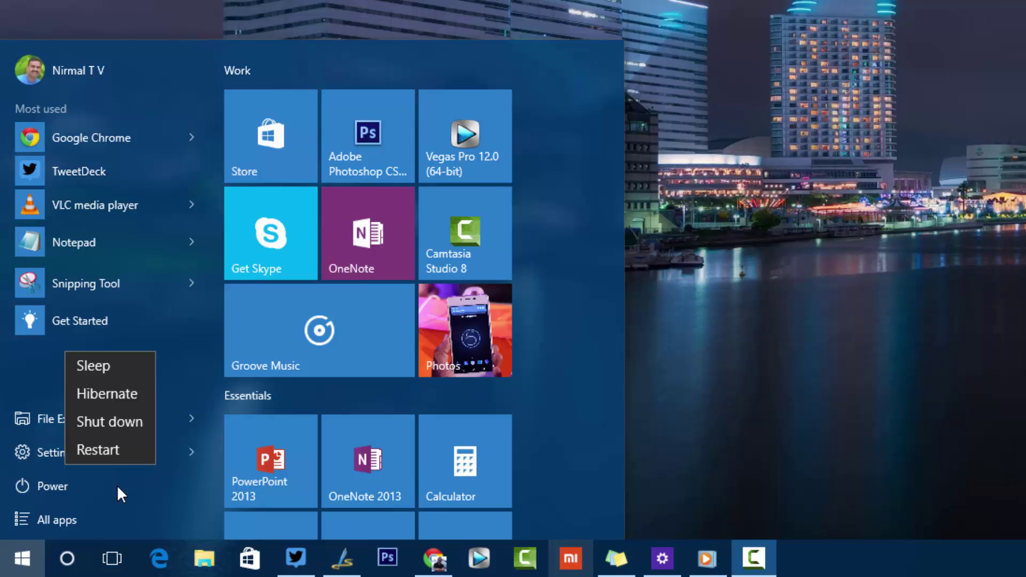
click(68, 521)
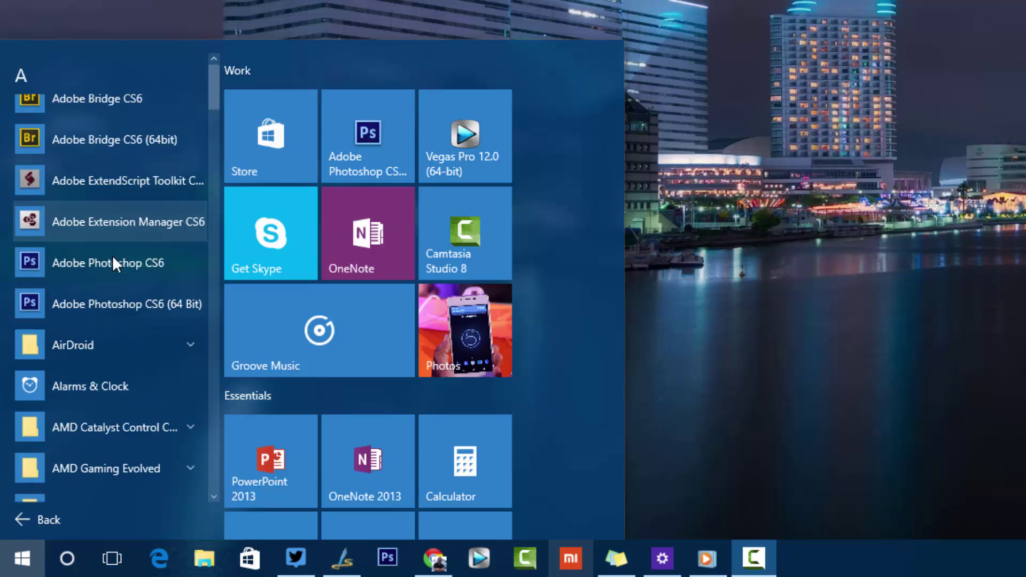
Scroll the All apps list and view the Adobe Bridge CS6 context options.
scroll(112, 255, down, 5)
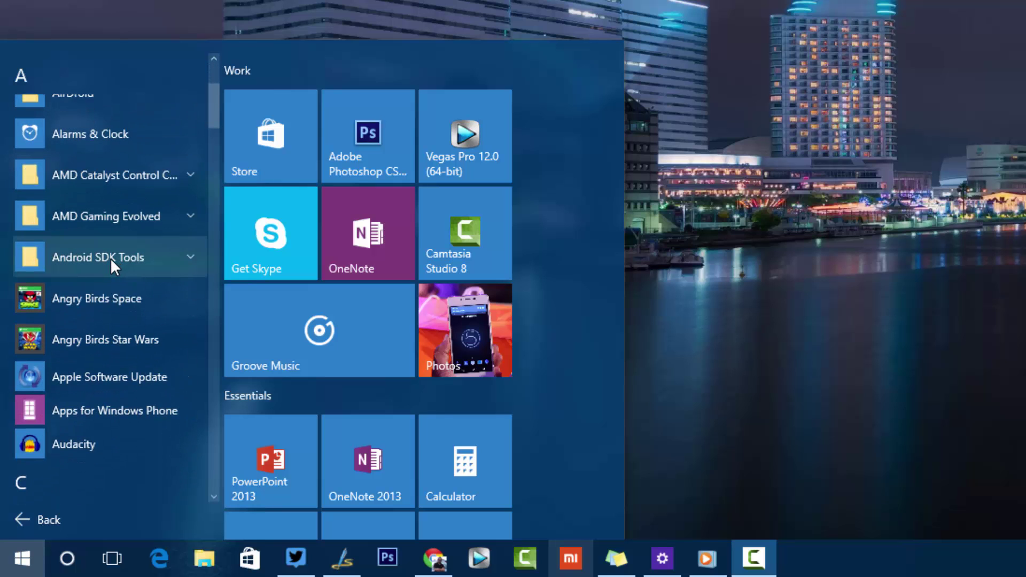
scroll(110, 257, down, 3)
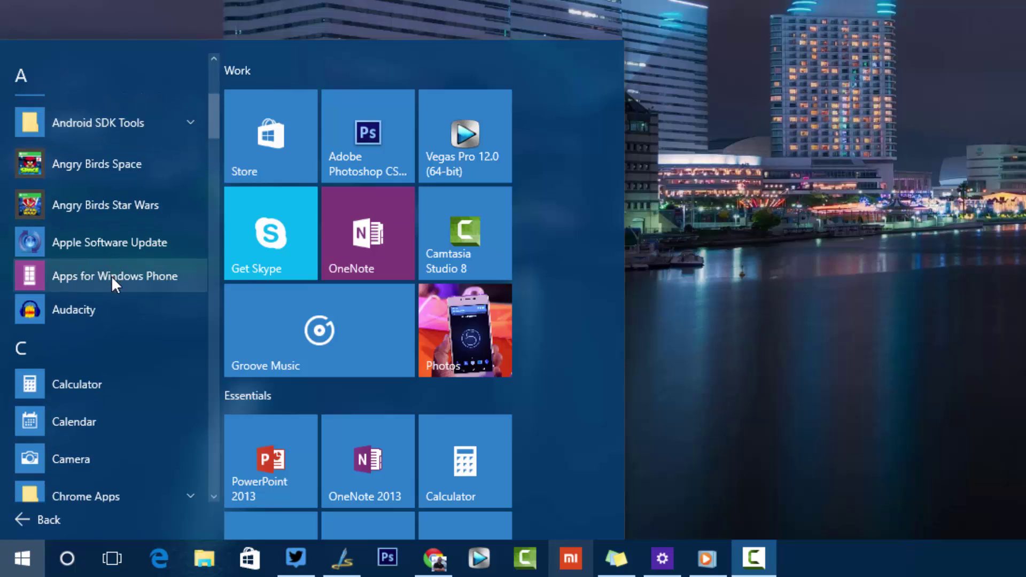
scroll(101, 282, up, 8)
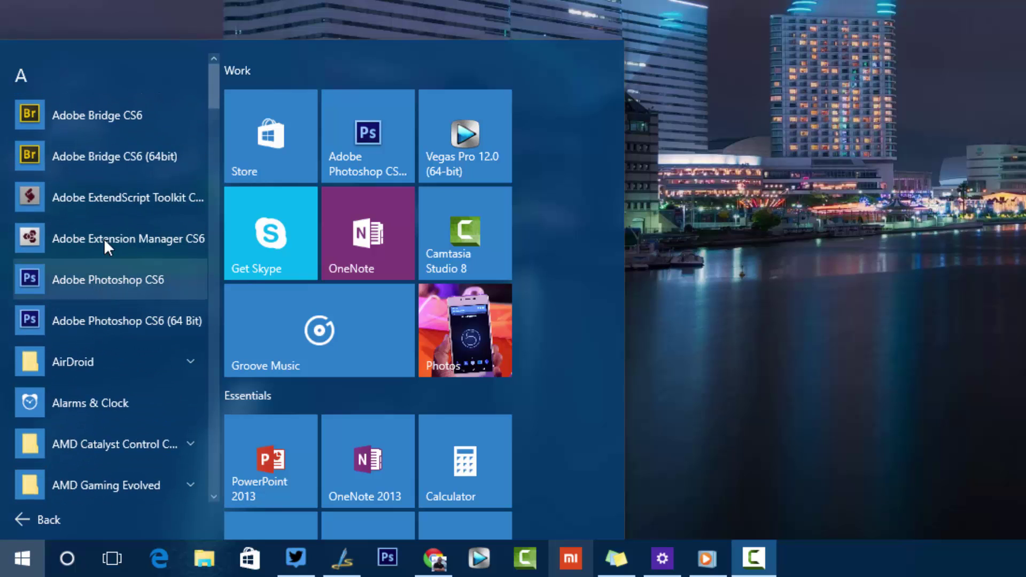
right_click(104, 127)
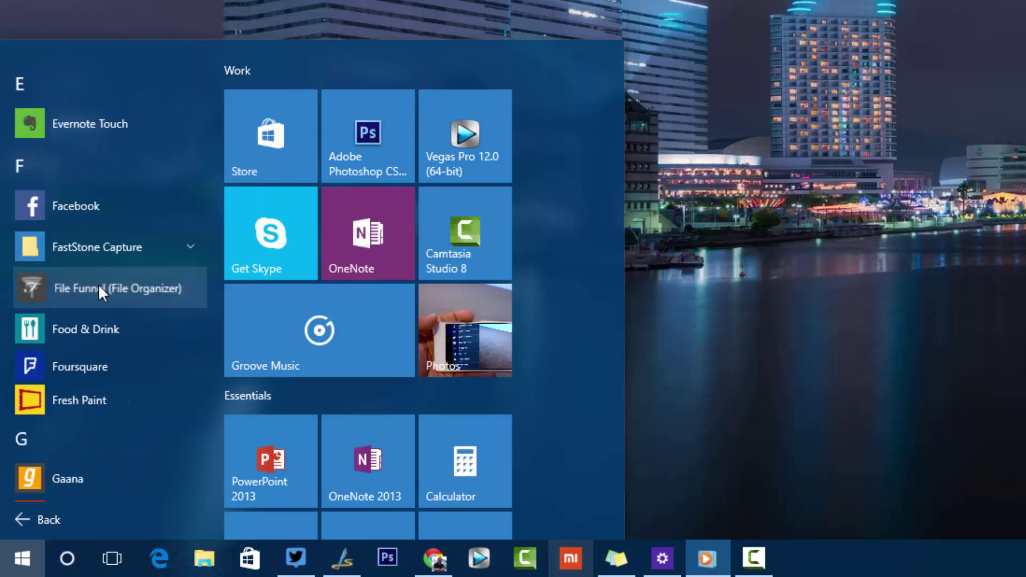
Uninstall File Funnel, confirm the removal, and scroll back through the app list.
right_click(99, 284)
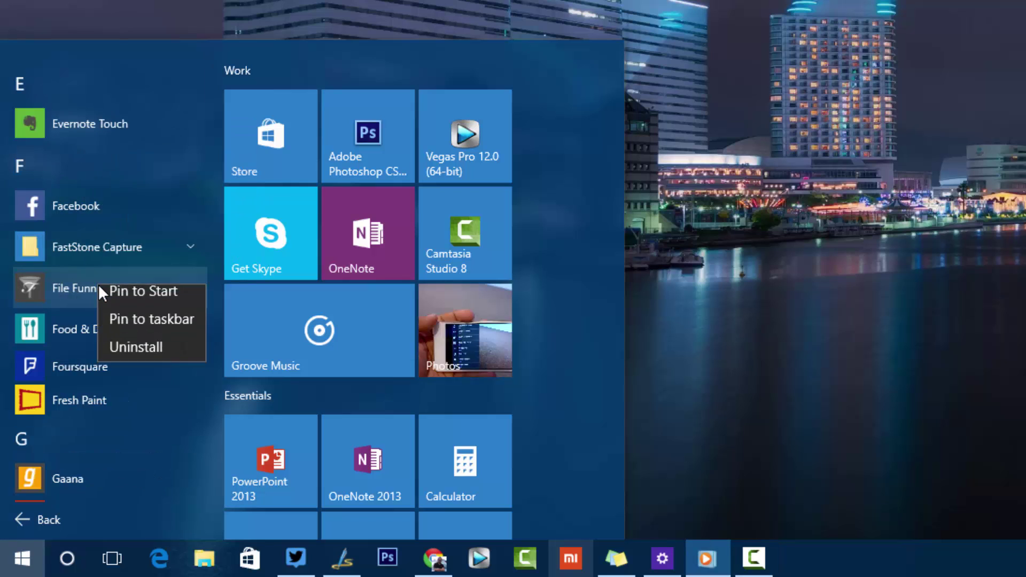
click(152, 359)
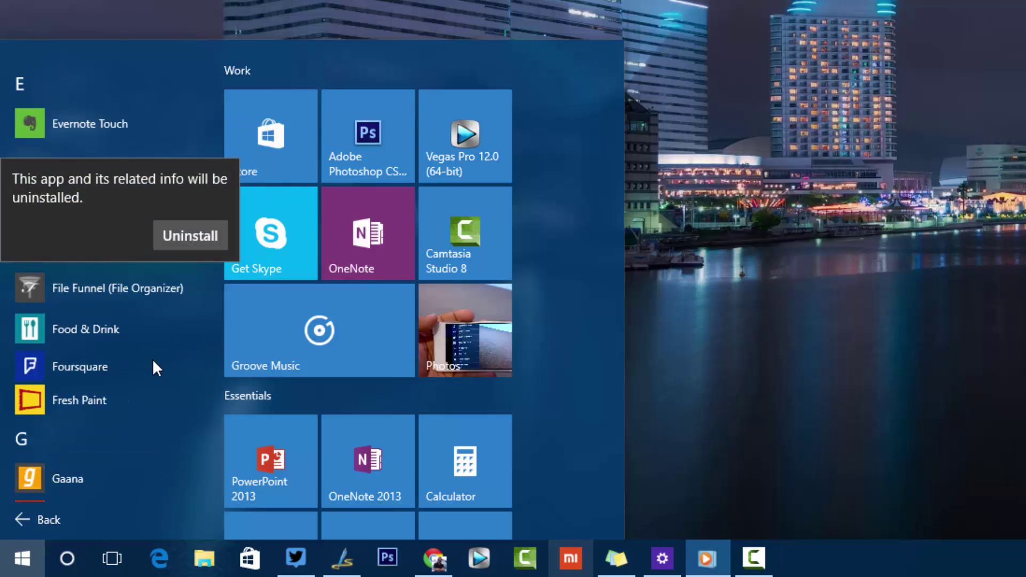
click(196, 235)
scroll(76, 354, up, 6)
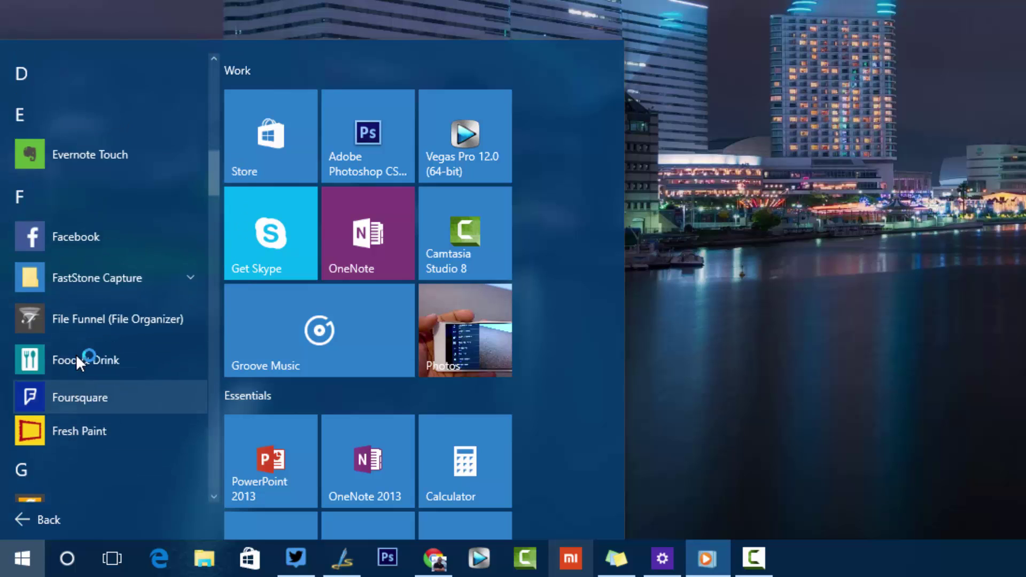
scroll(106, 291, up, 5)
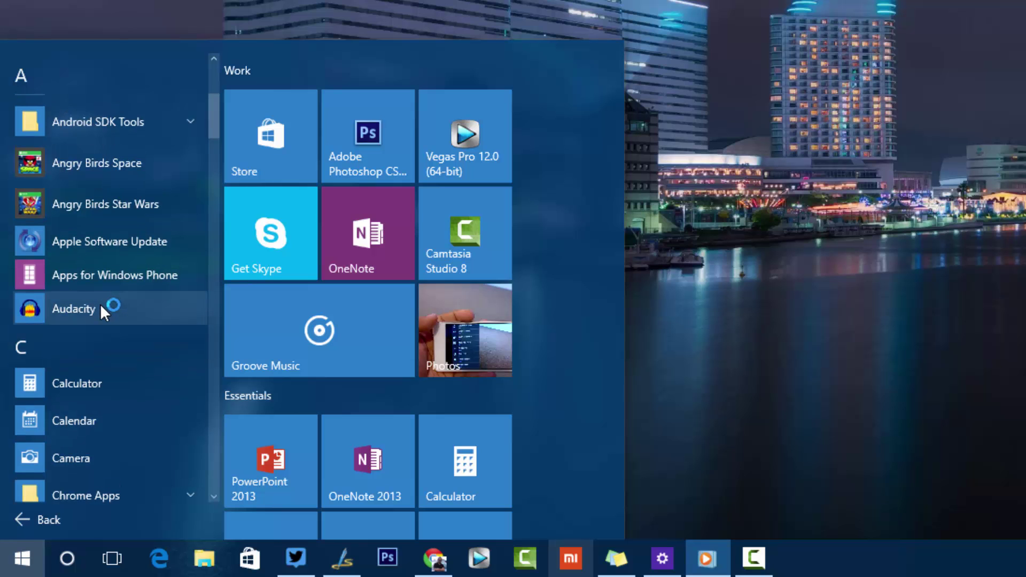
scroll(101, 307, down, 12)
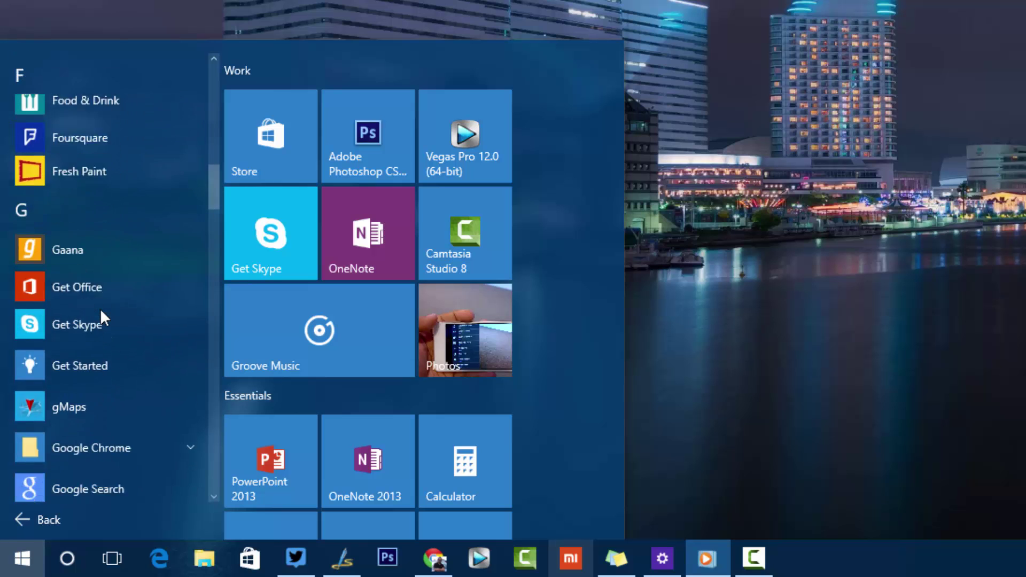
scroll(100, 309, down, 8)
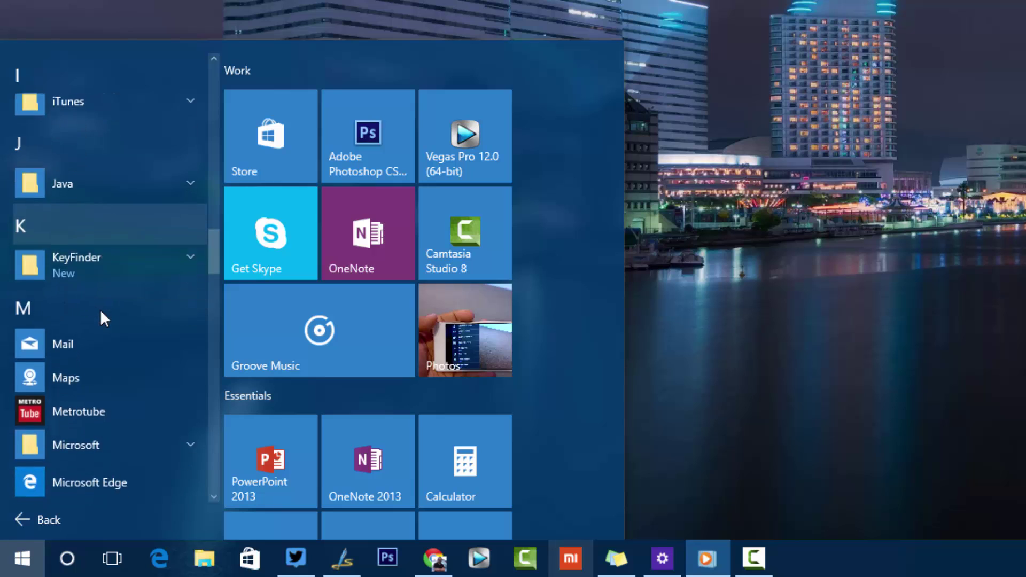
scroll(120, 318, up, 9)
scroll(120, 318, up, 8)
View the Evernote Touch and Adobe Bridge CS6 options, then open the A–Z letter index.
right_click(80, 249)
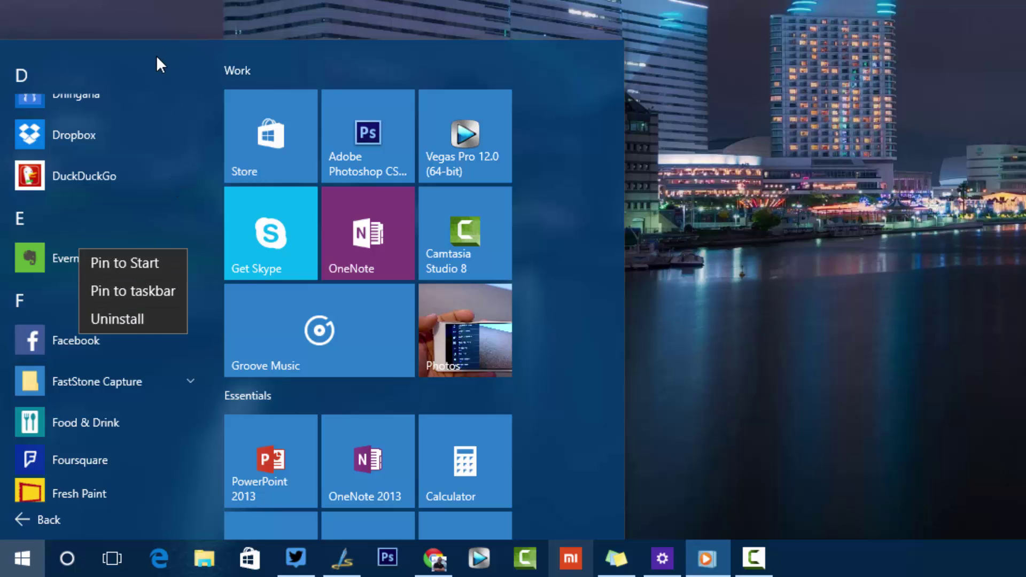
scroll(124, 118, up, 15)
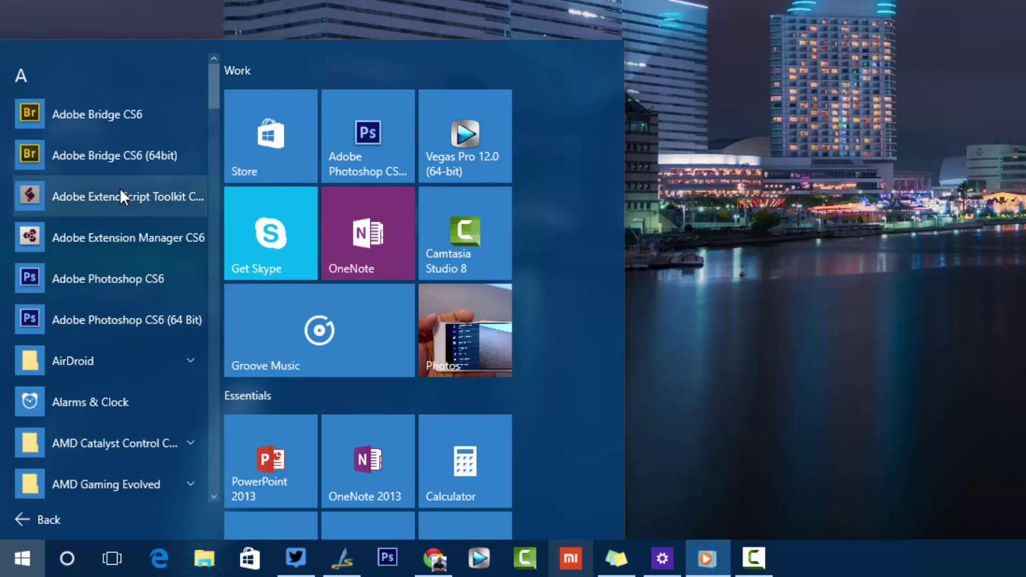
right_click(101, 123)
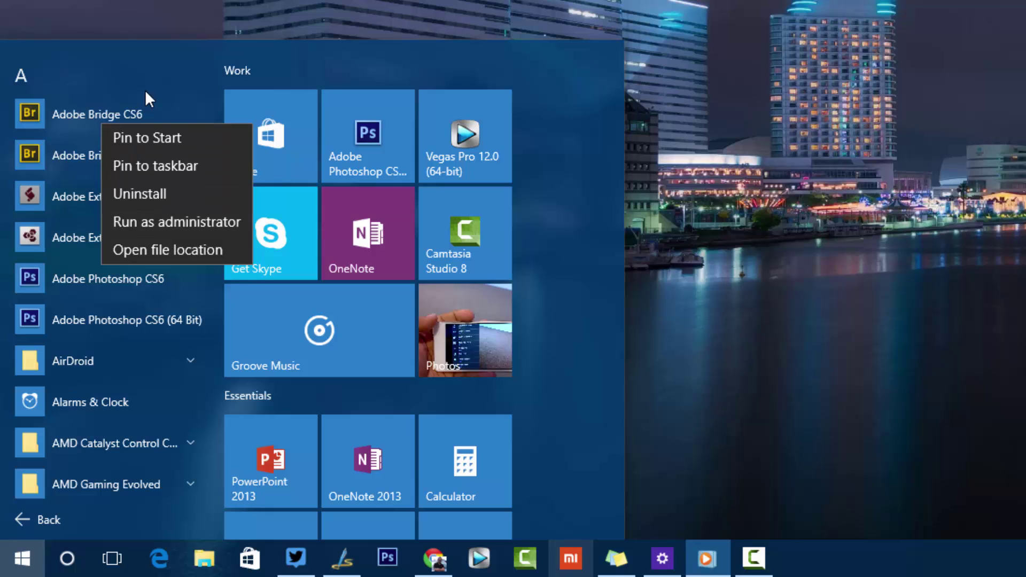
click(149, 65)
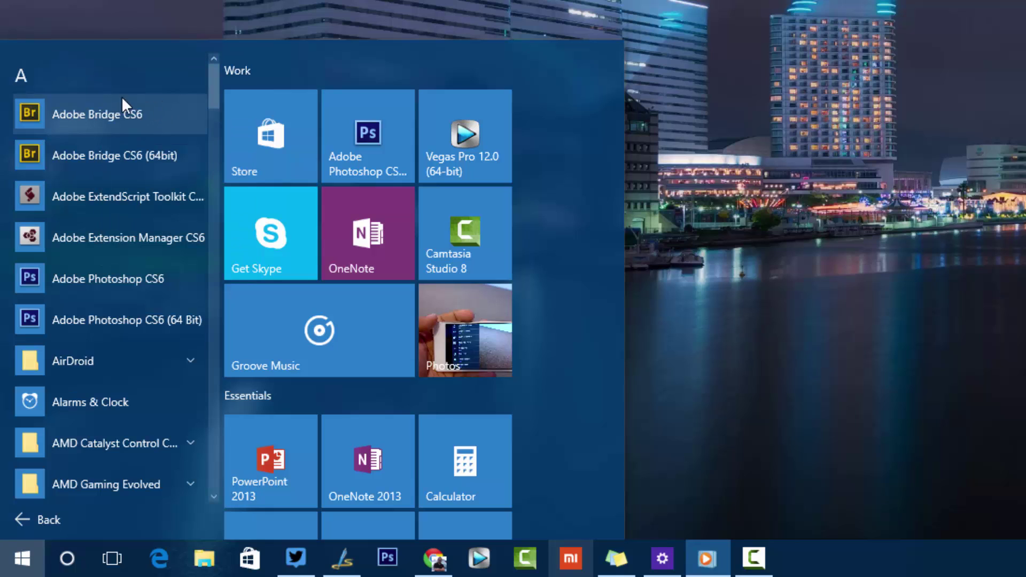
click(21, 75)
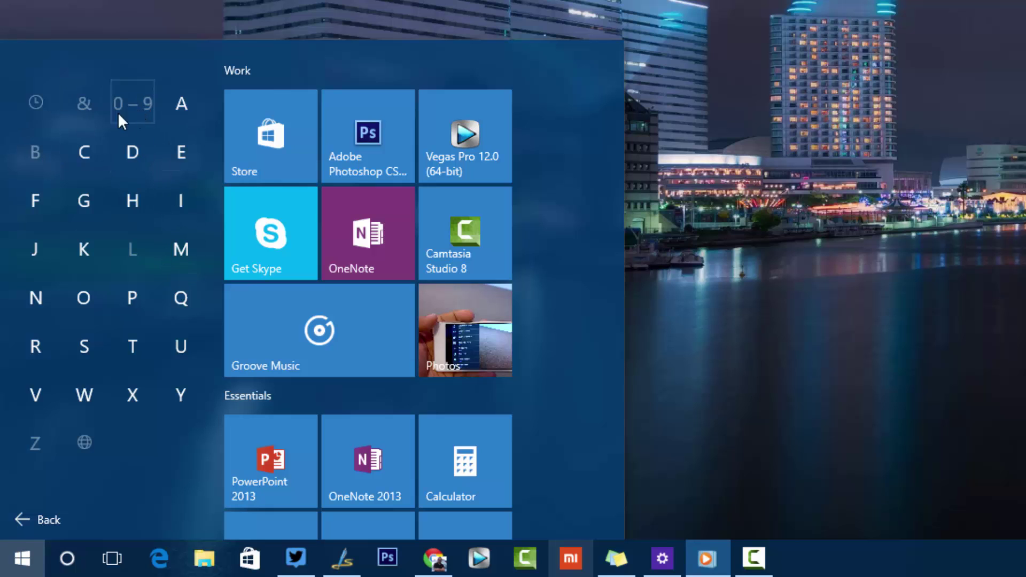
Jump to the apps starting with P using the letter index.
click(51, 108)
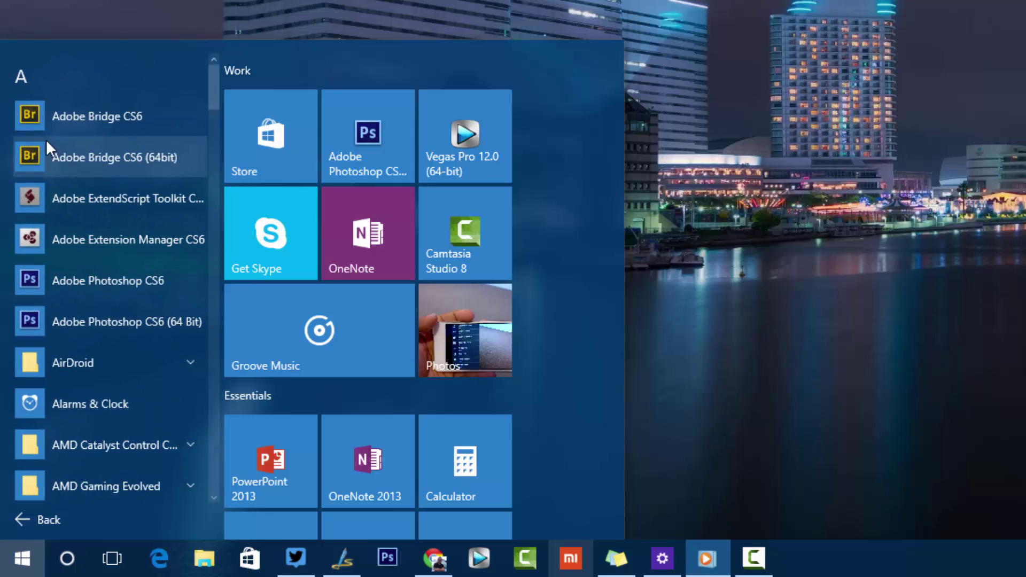
click(27, 75)
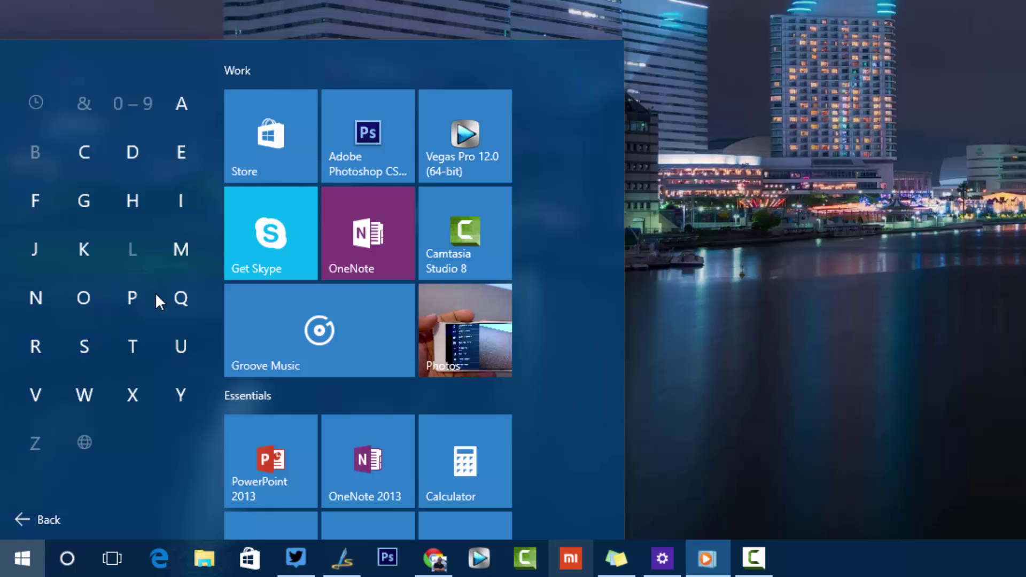
click(138, 298)
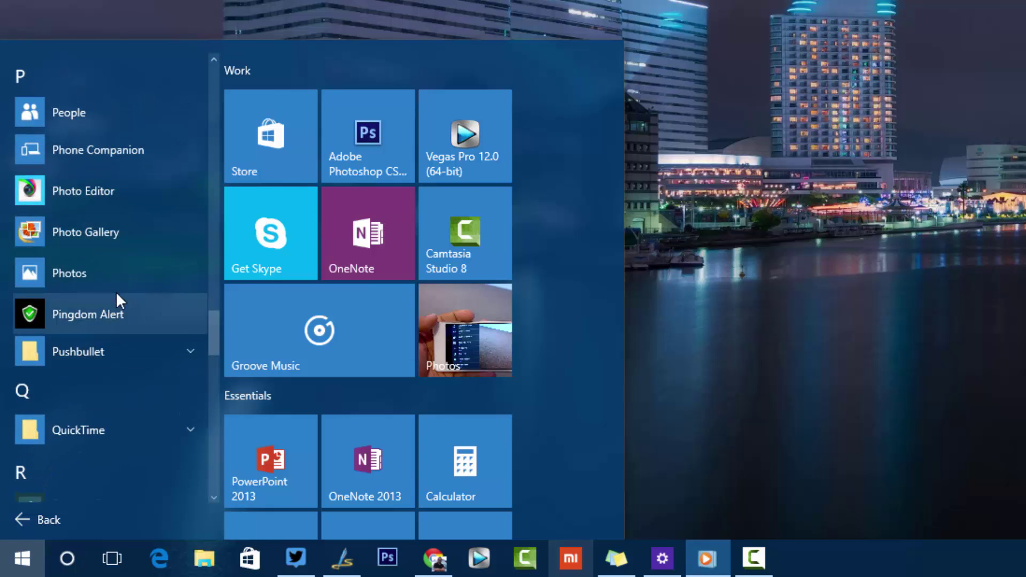
scroll(119, 291, up, 1)
scroll(119, 291, up, 8)
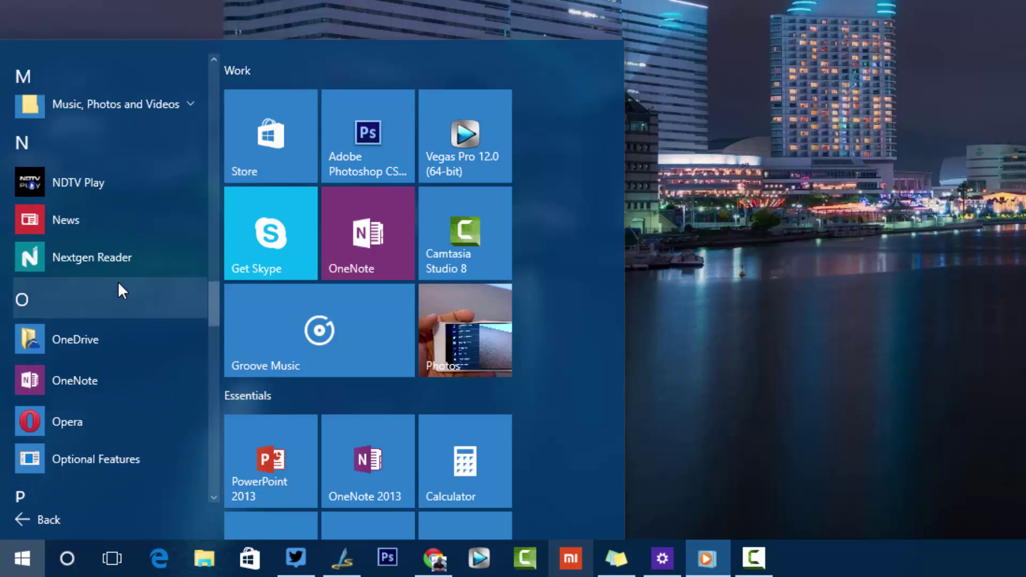
scroll(101, 212, up, 10)
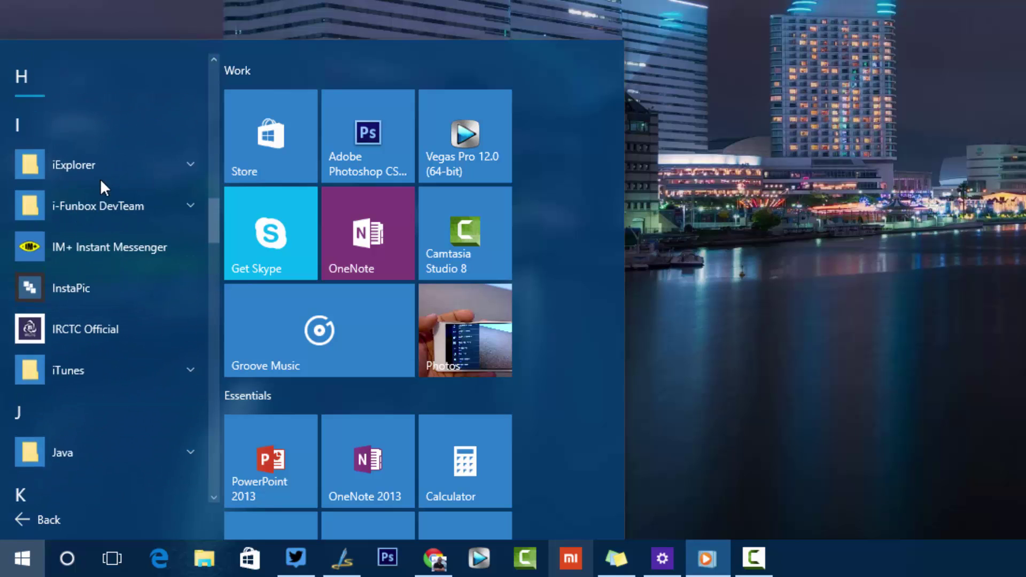
scroll(49, 123, up, 1)
Jump to the V and W apps via the letter grid, then return to the main Start view.
click(21, 75)
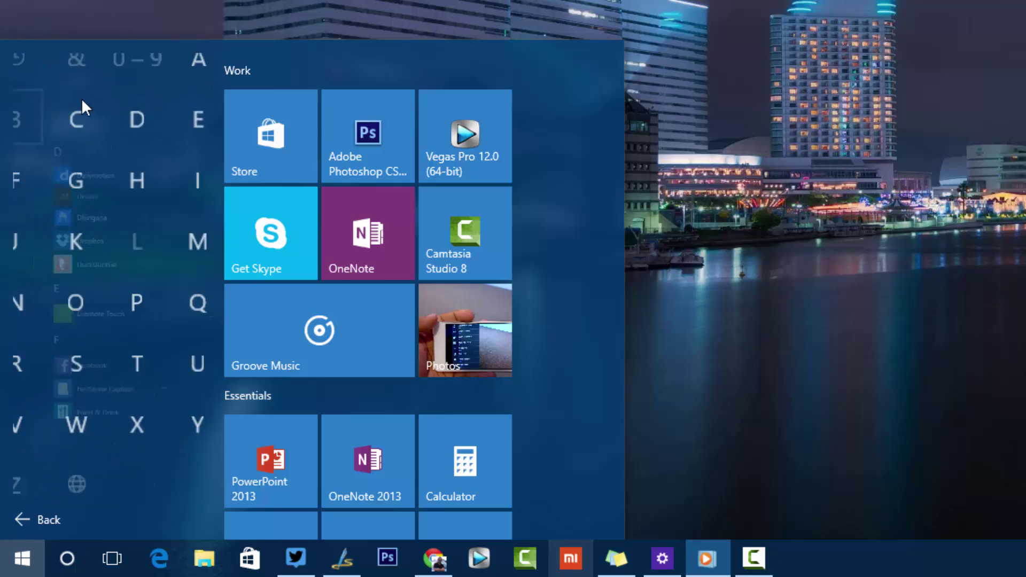
click(80, 439)
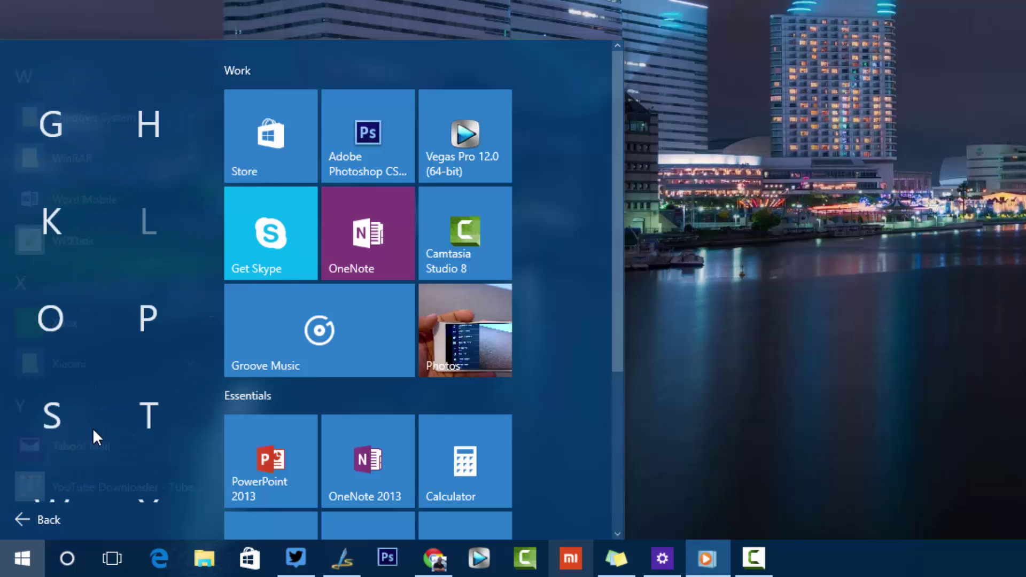
scroll(80, 321, up, 3)
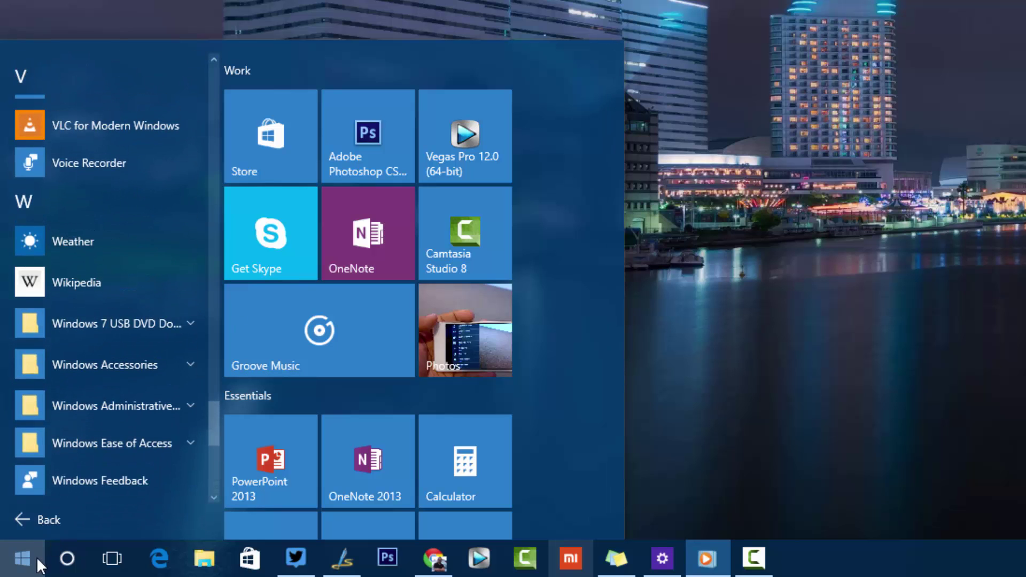
click(34, 520)
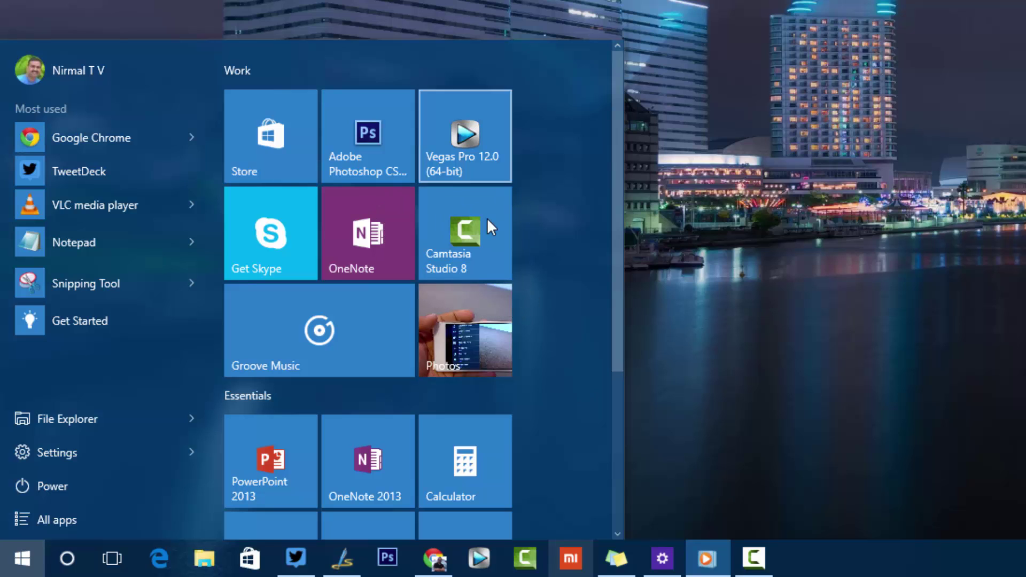
right_click(275, 143)
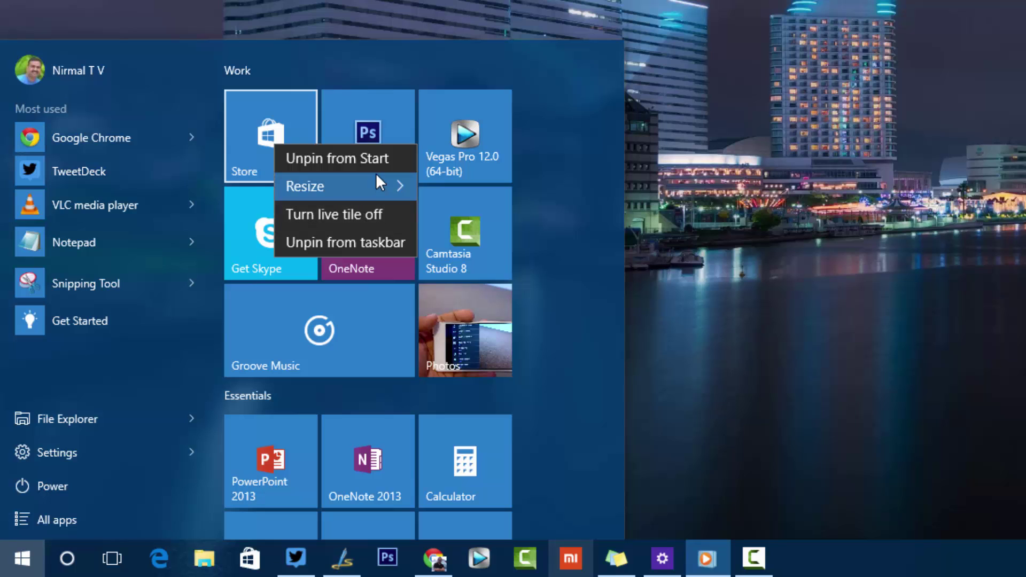
mouse_move(375, 184)
click(438, 188)
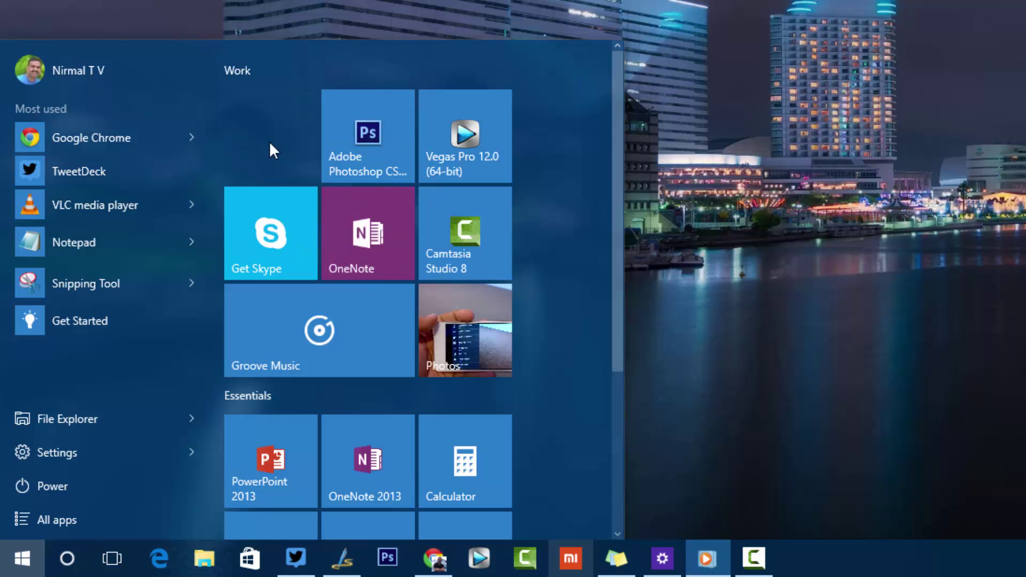
right_click(255, 117)
mouse_move(321, 158)
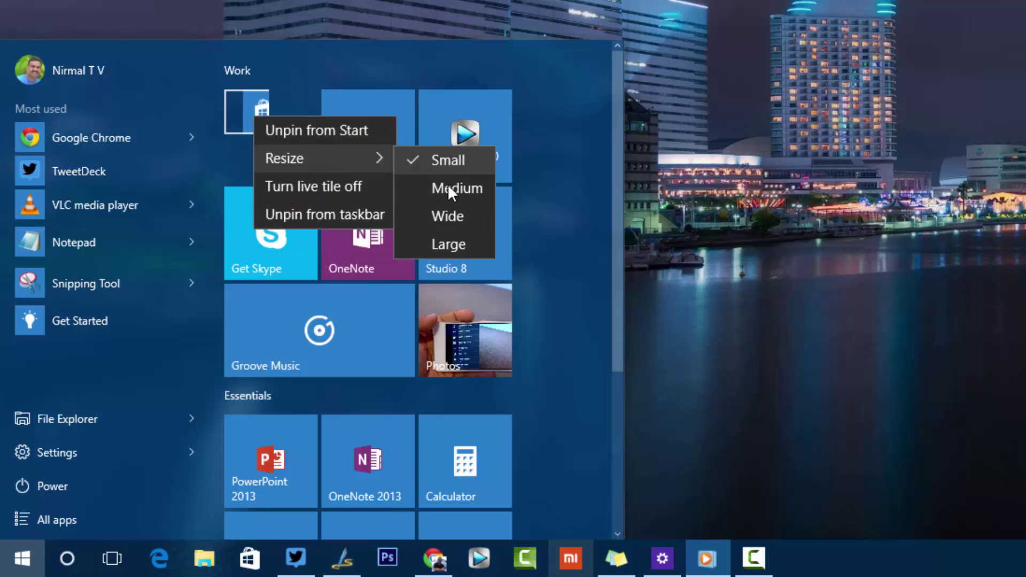
click(456, 214)
right_click(304, 124)
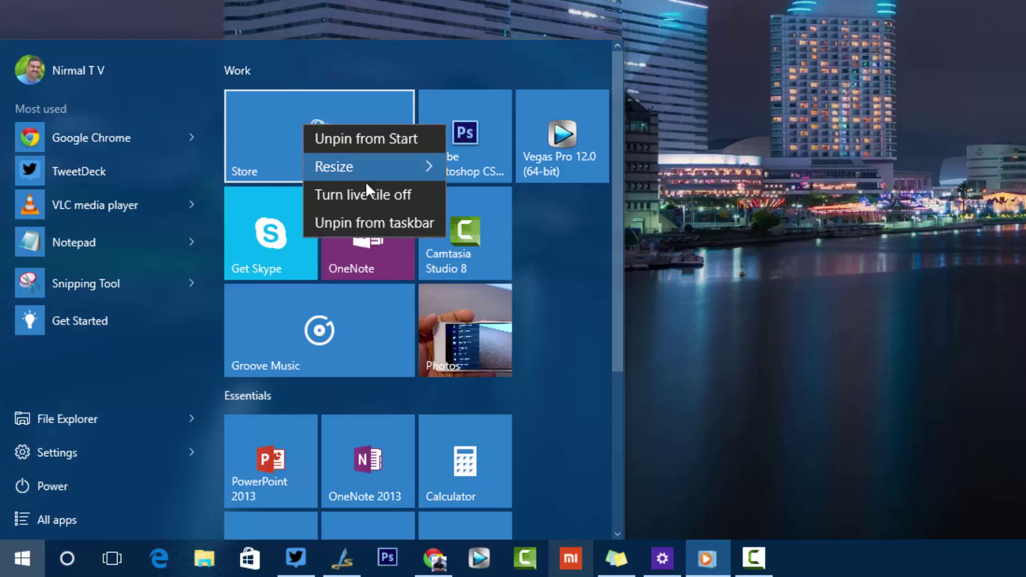
mouse_move(376, 161)
click(485, 252)
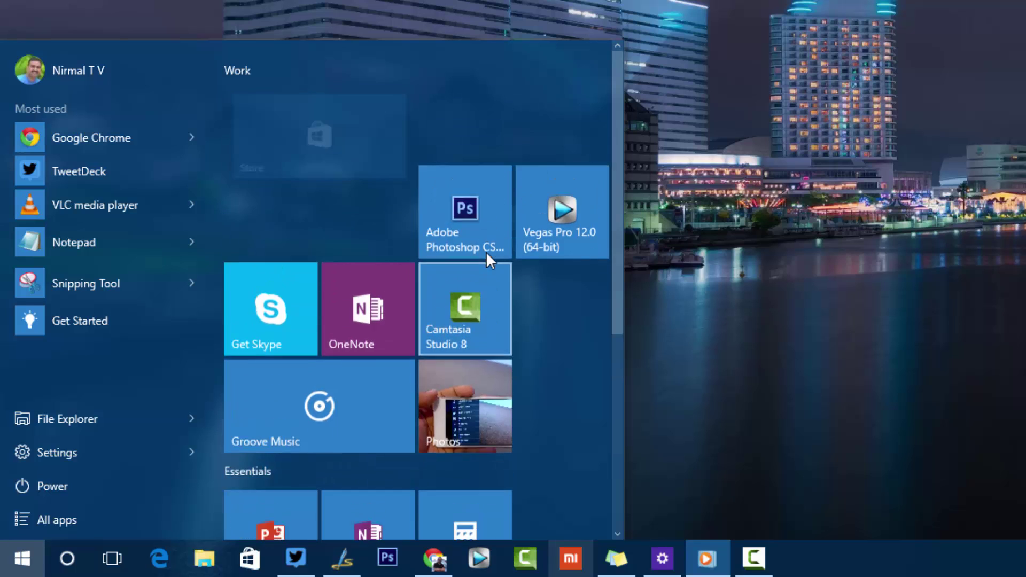
right_click(342, 155)
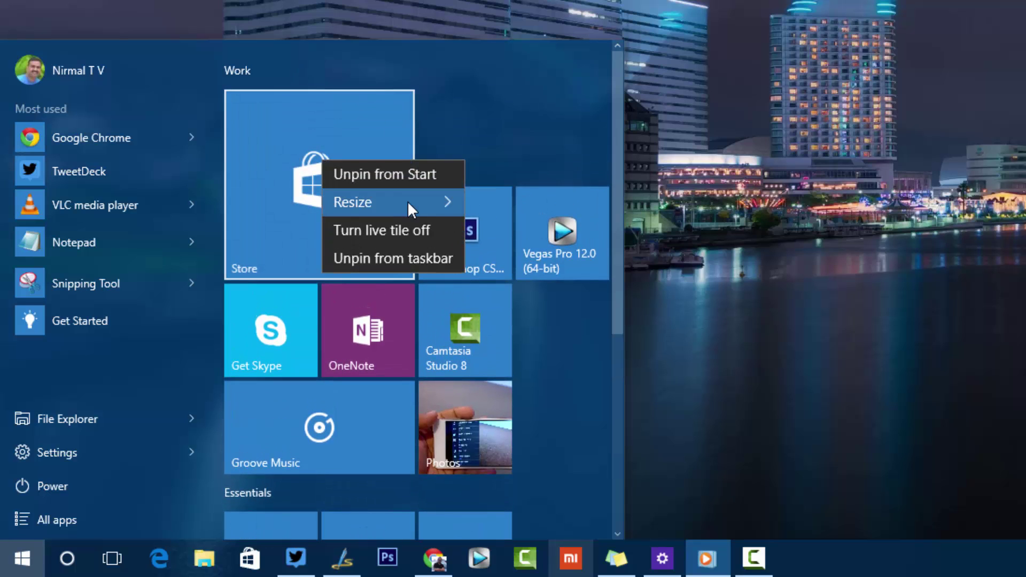
mouse_move(411, 201)
click(509, 230)
drag(465, 195, 342, 124)
drag(560, 213, 454, 131)
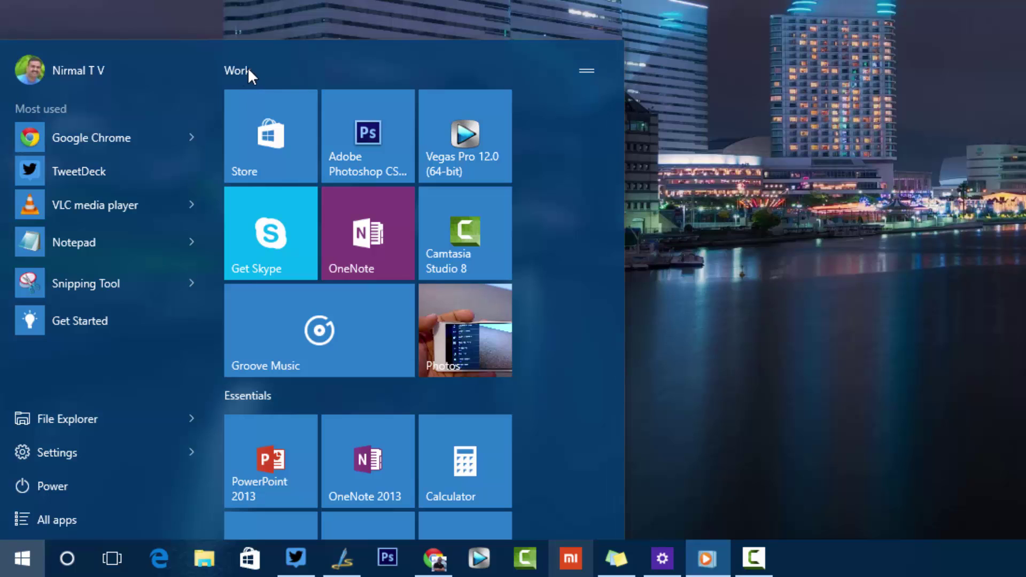
click(586, 73)
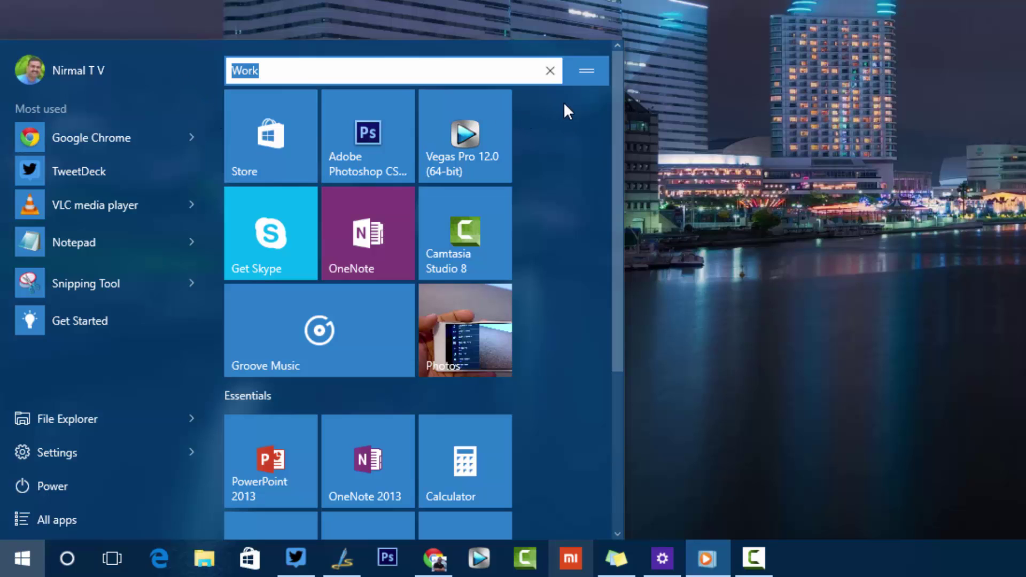
click(560, 124)
scroll(537, 137, down, 3)
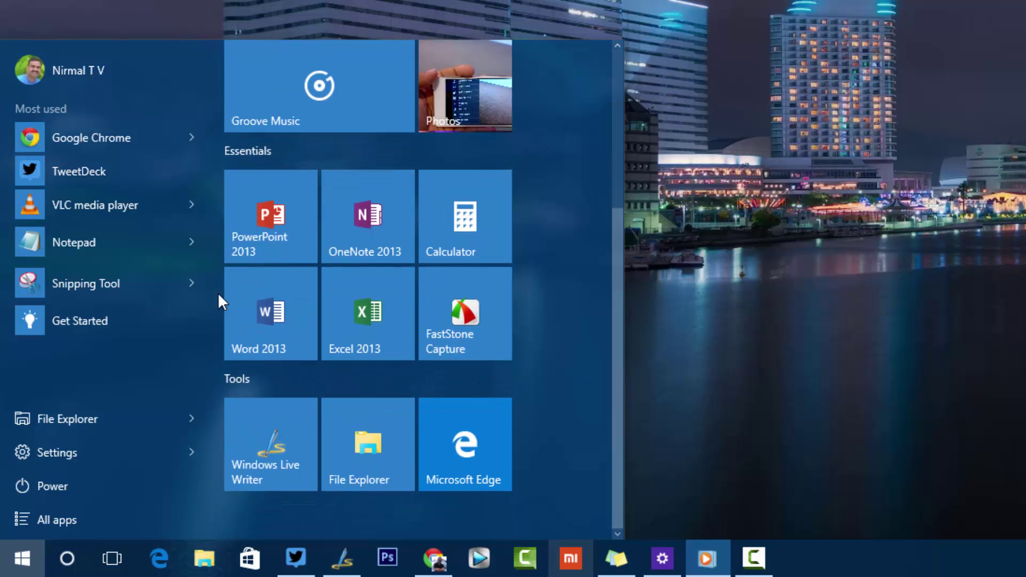
scroll(302, 199, up, 1)
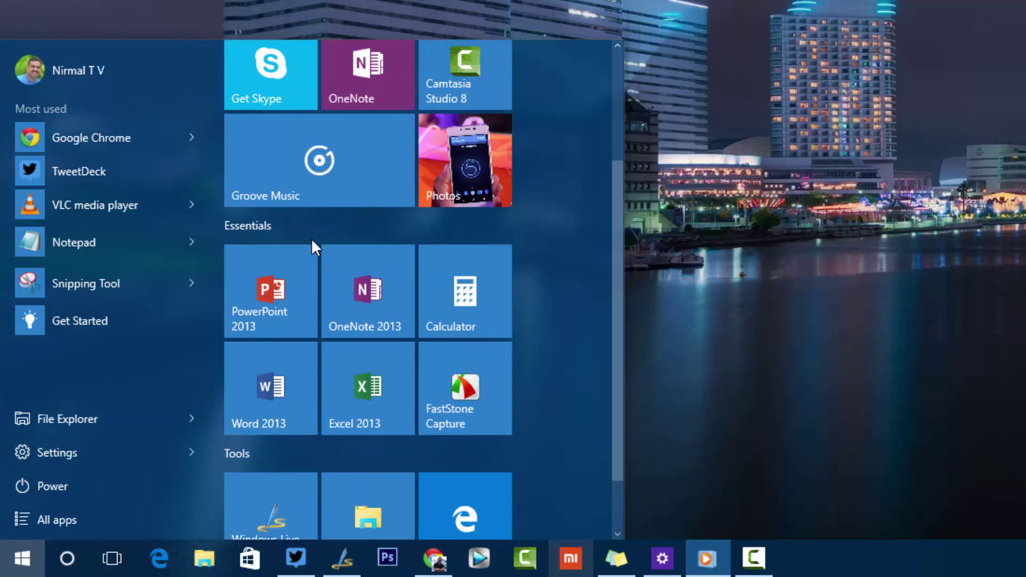
scroll(349, 396, down, 1)
scroll(315, 296, up, 3)
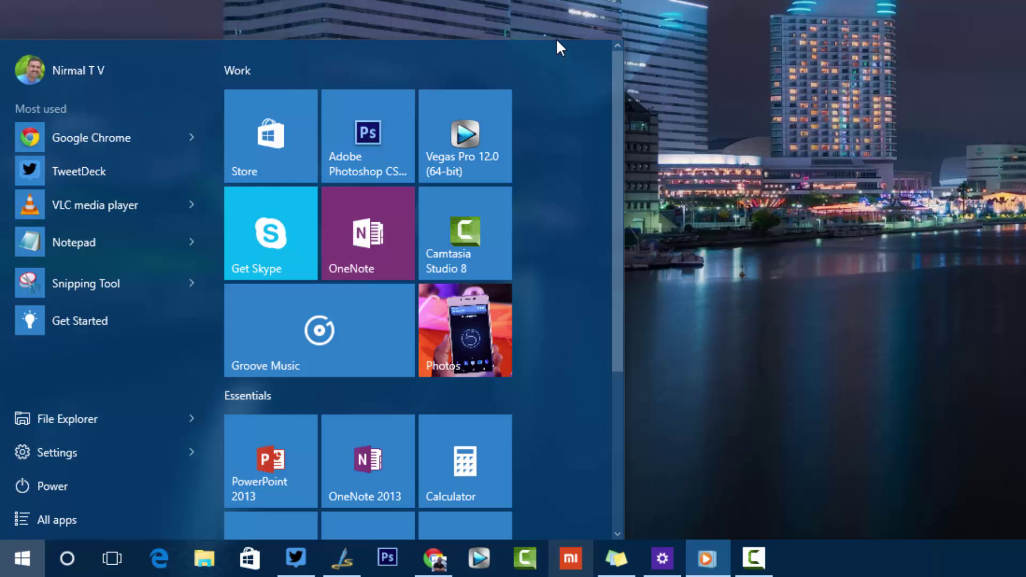
Resize the Start menu wider and taller, stretching its top edge to the screen top.
drag(555, 39, 478, 400)
drag(624, 396, 501, 382)
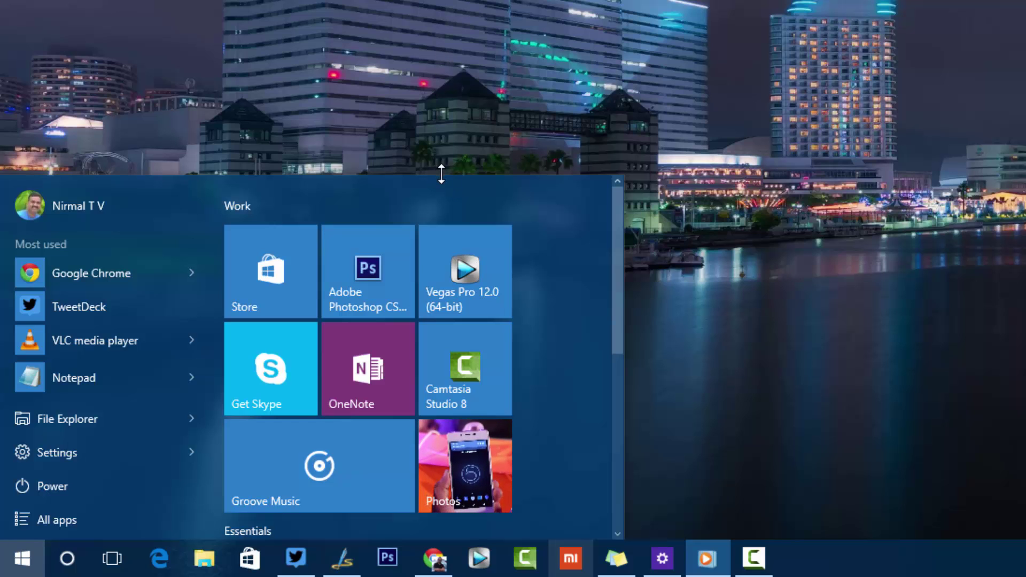
drag(442, 174, 436, 1)
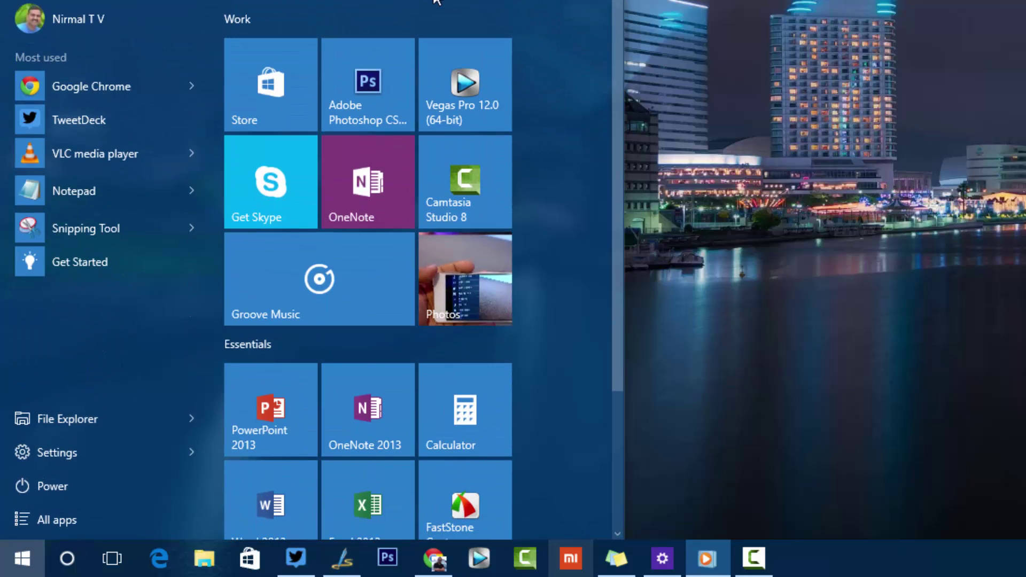
scroll(454, 356, down, 3)
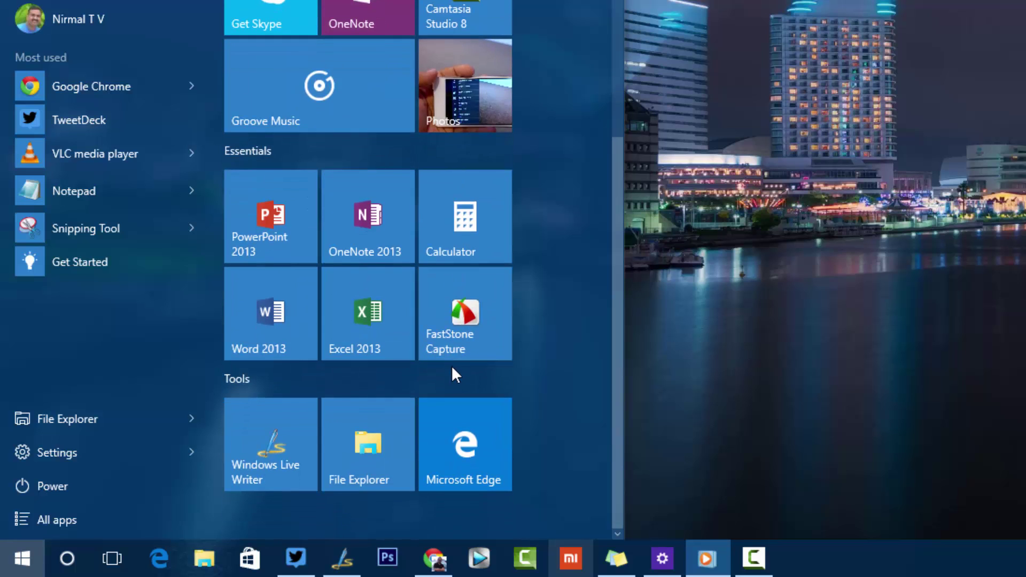
scroll(453, 369, up, 3)
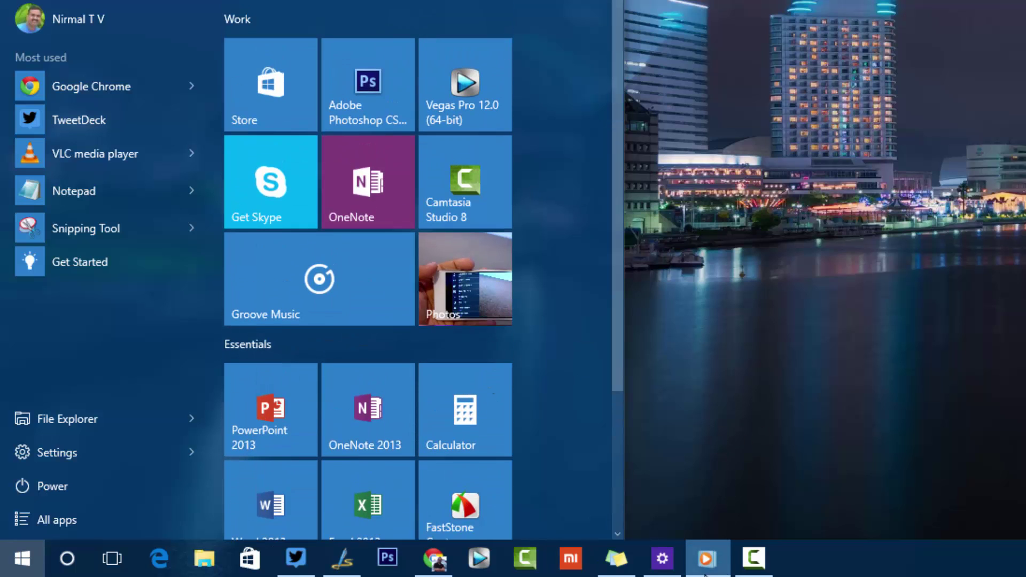
click(663, 572)
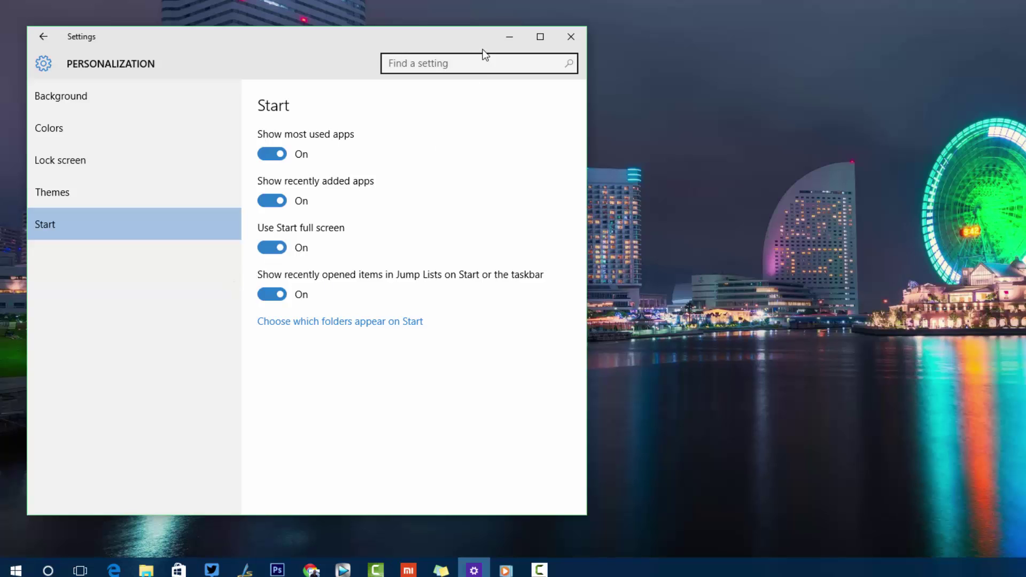
Minimize the Settings window with Win+Down to reveal the desktop.
key(super+Down)
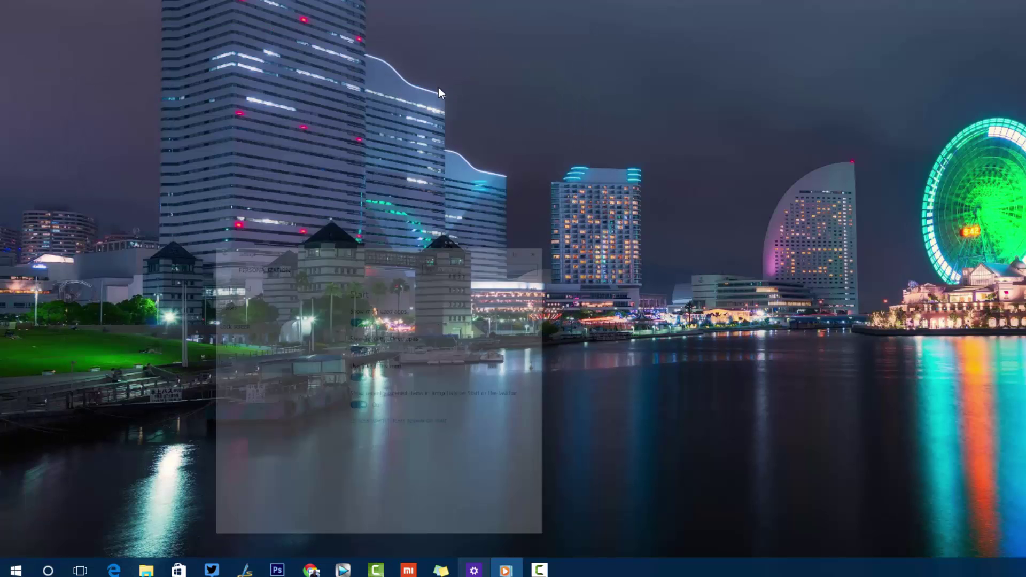
Open the full-screen Start, view its All apps list, then close it back to Settings.
click(16, 569)
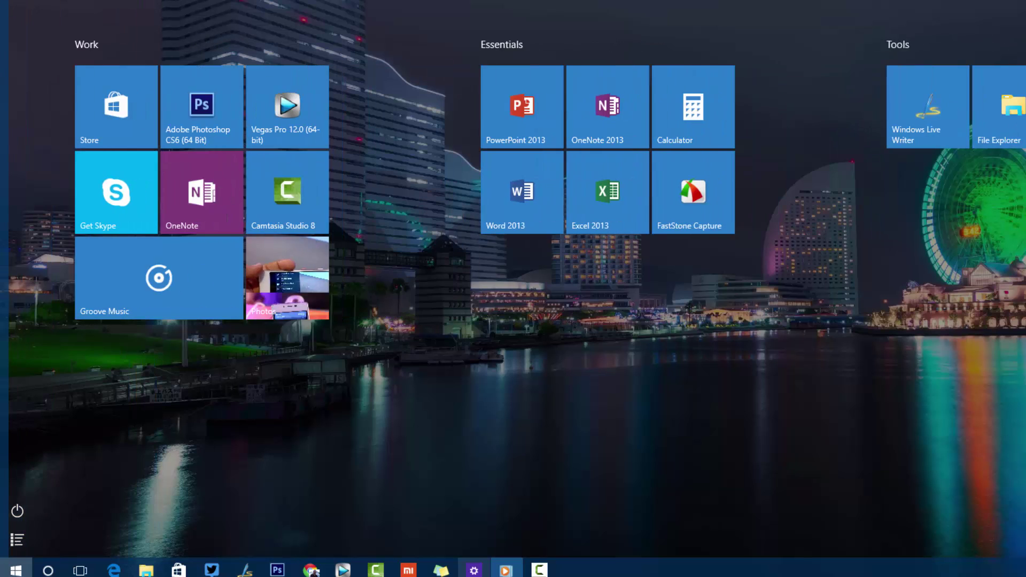
mouse_move(17, 511)
click(56, 547)
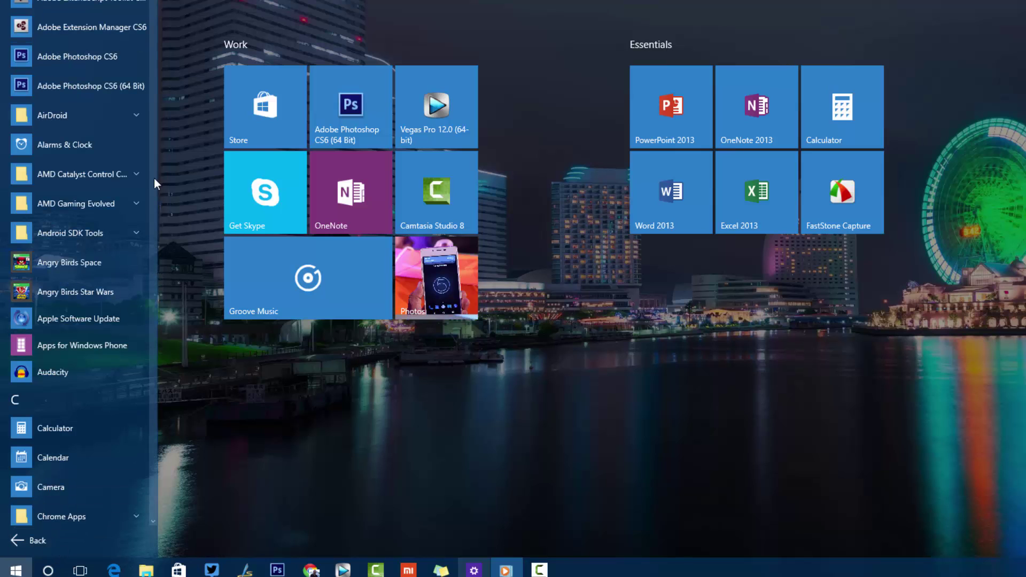
scroll(87, 164, down, 15)
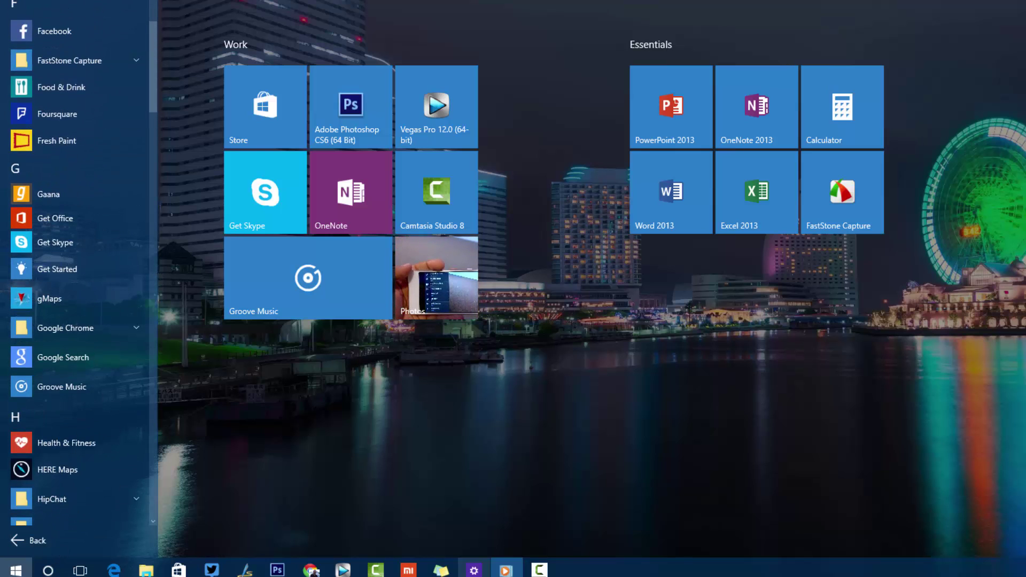
key(Escape)
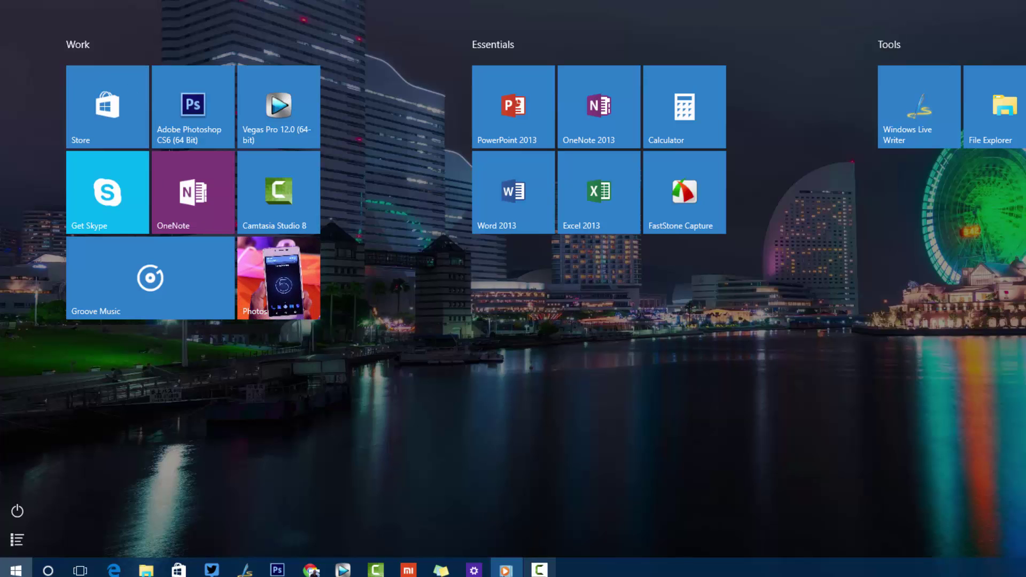
click(474, 570)
Switch 'Use Start full screen' to Off.
click(278, 249)
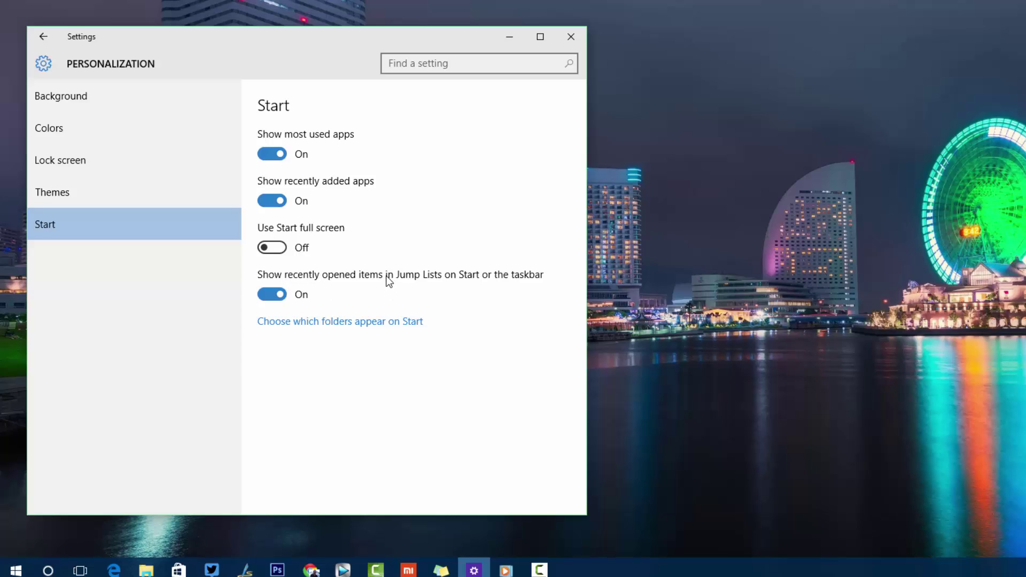
click(324, 329)
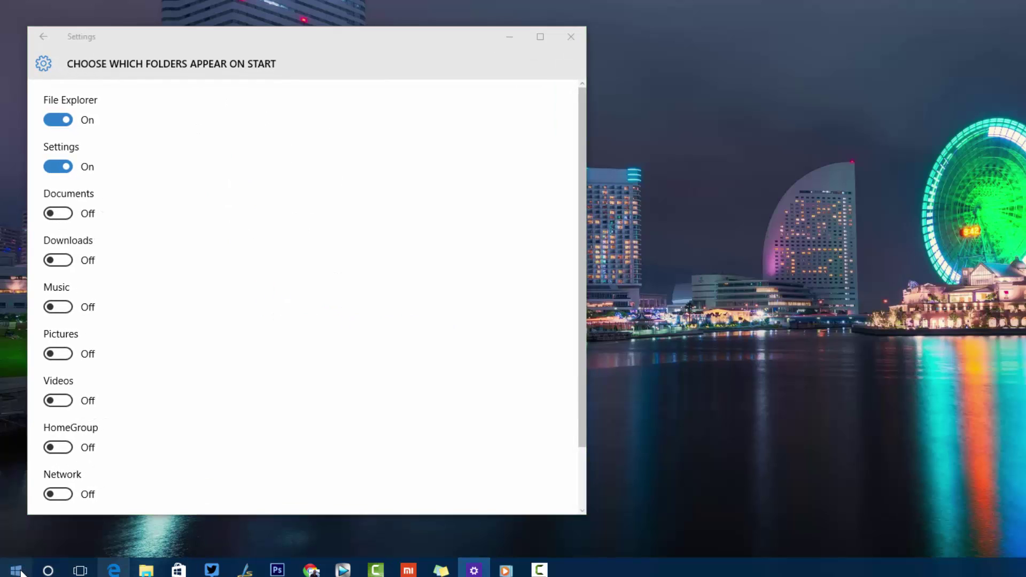
click(16, 569)
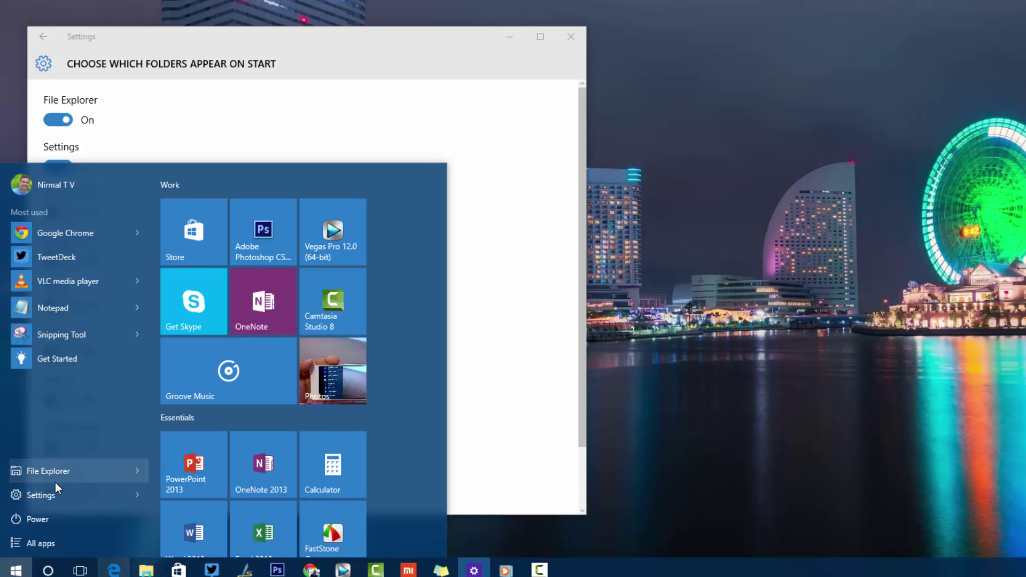
click(448, 302)
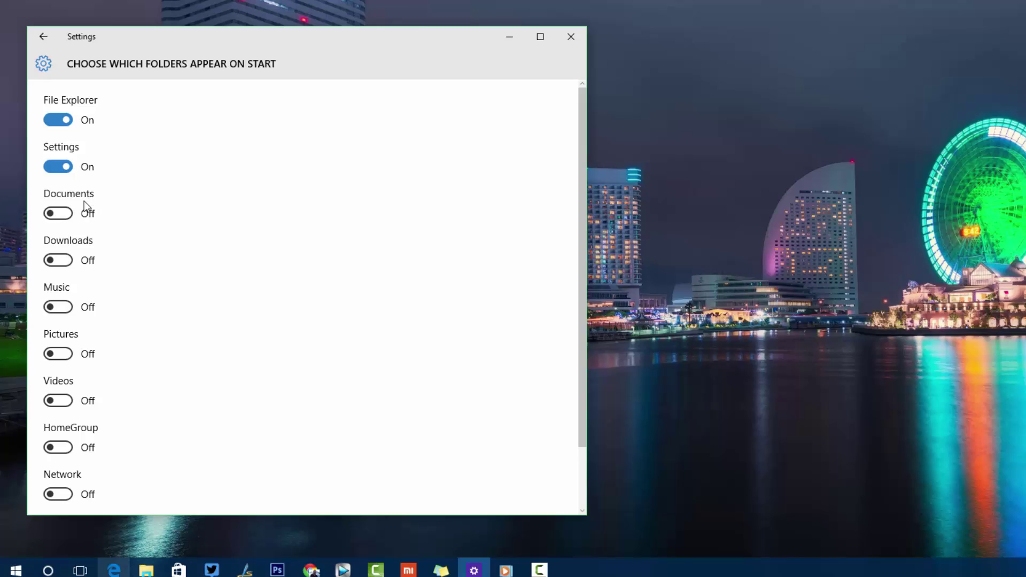
click(65, 260)
click(65, 214)
click(16, 570)
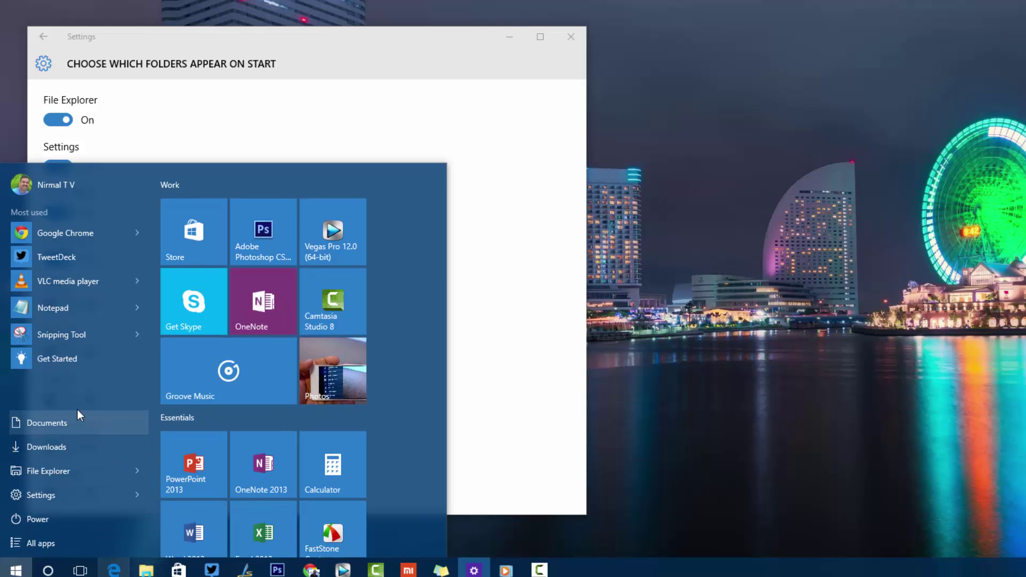
drag(75, 415, 34, 464)
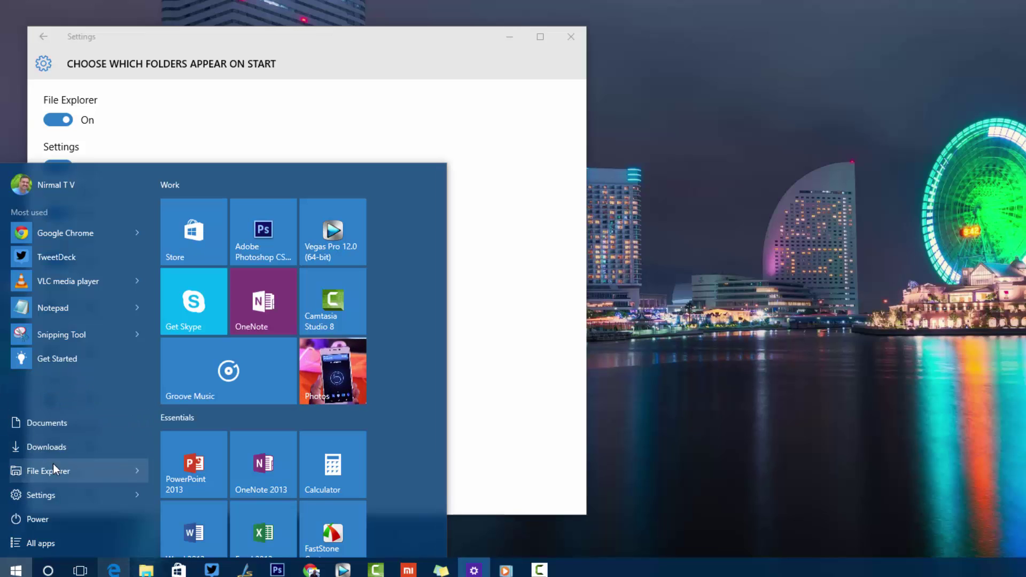
click(482, 154)
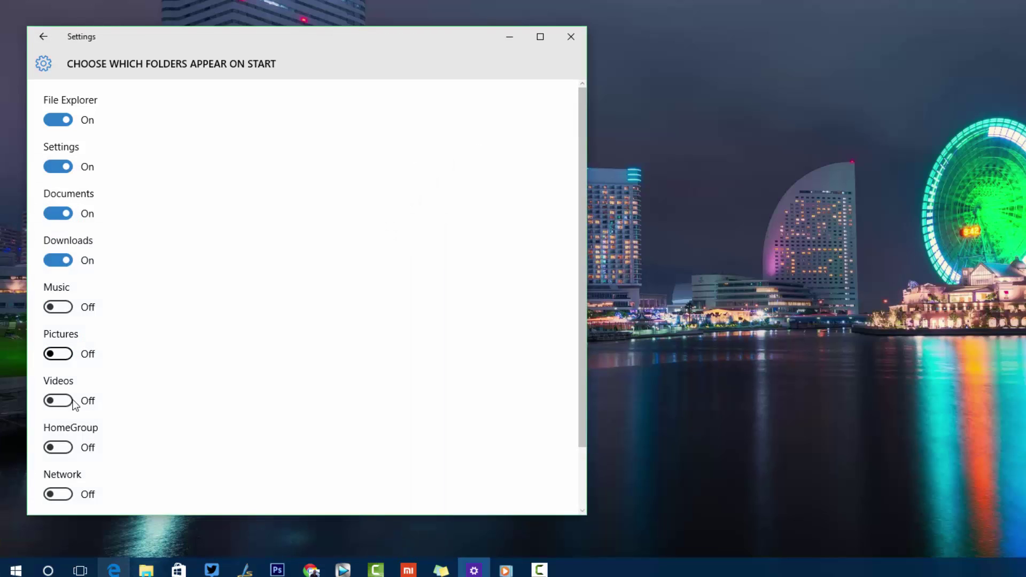
scroll(85, 404, down, 2)
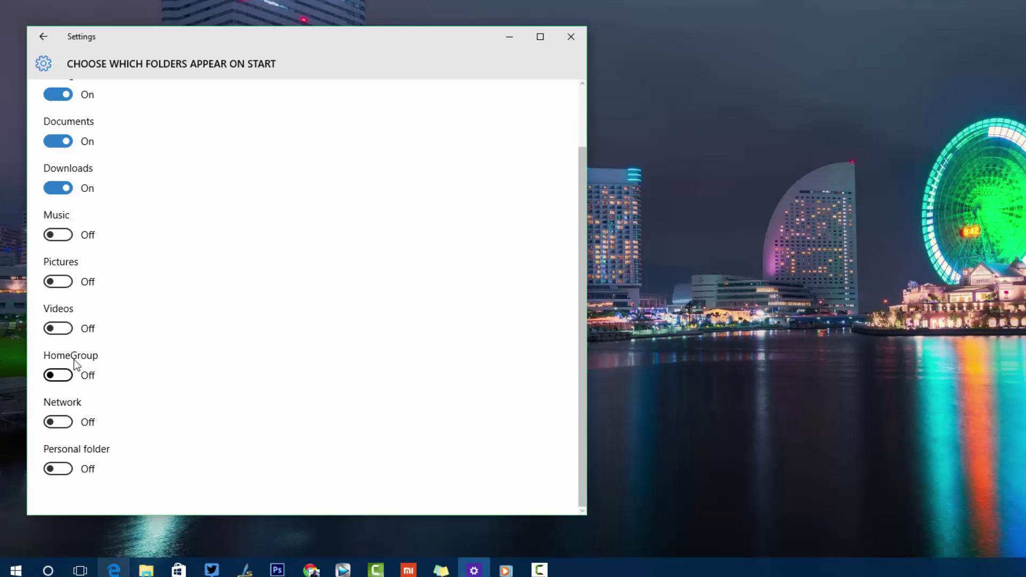
scroll(70, 320, up, 2)
click(57, 262)
click(57, 214)
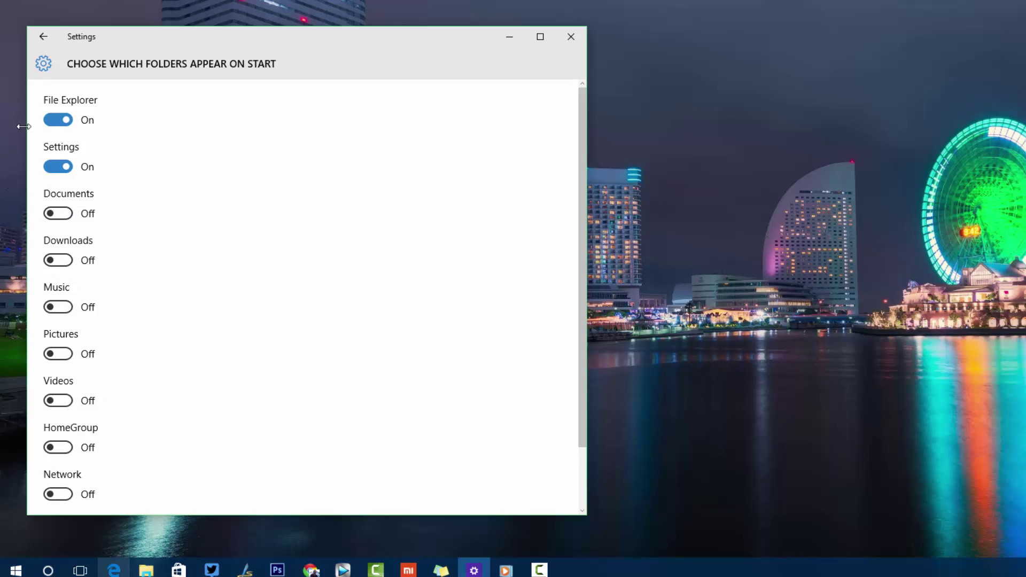
key(super)
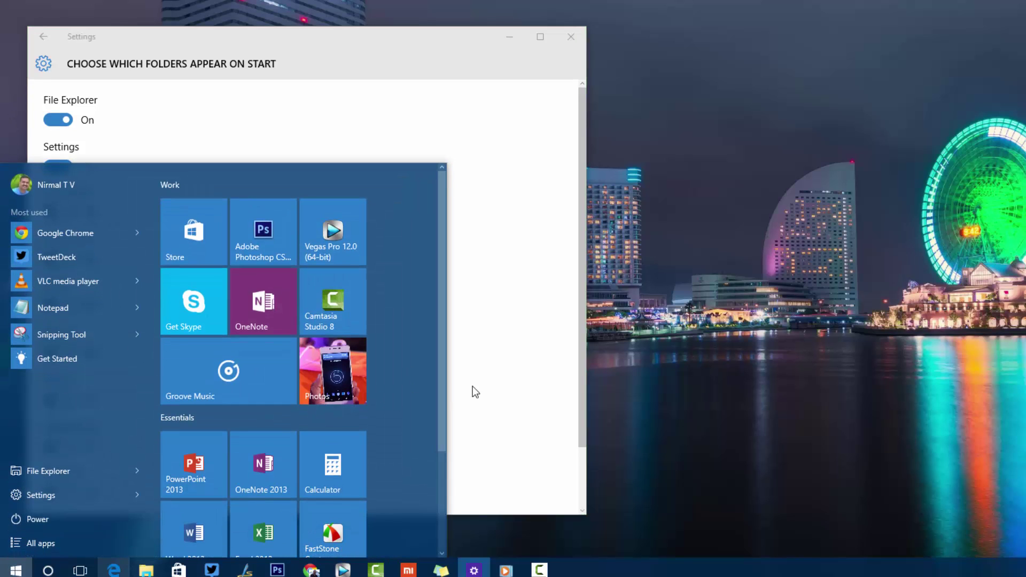
click(97, 66)
click(46, 36)
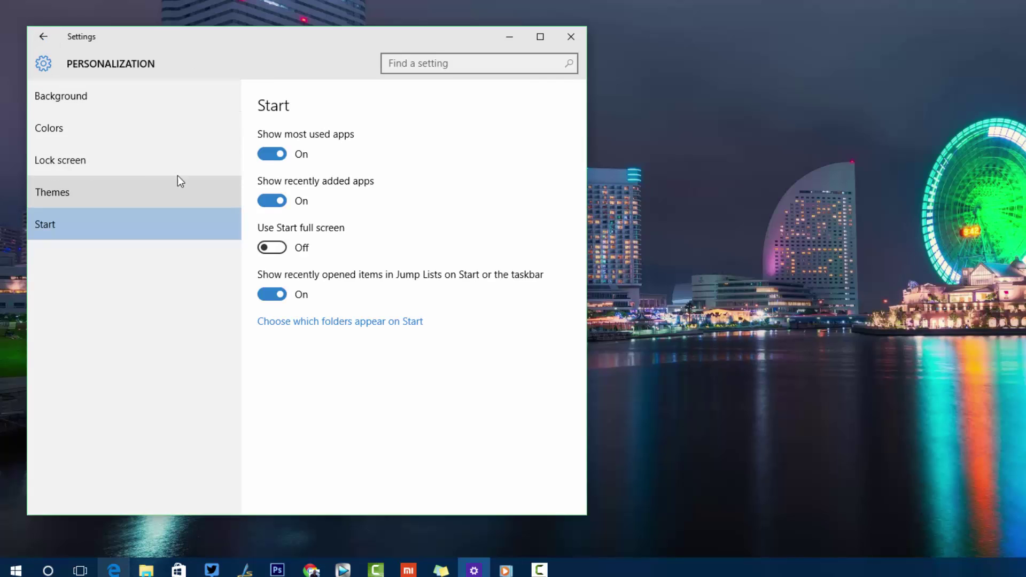
On the Colors page, toggle Start and taskbar transparency repeatedly, ending with it off.
click(79, 132)
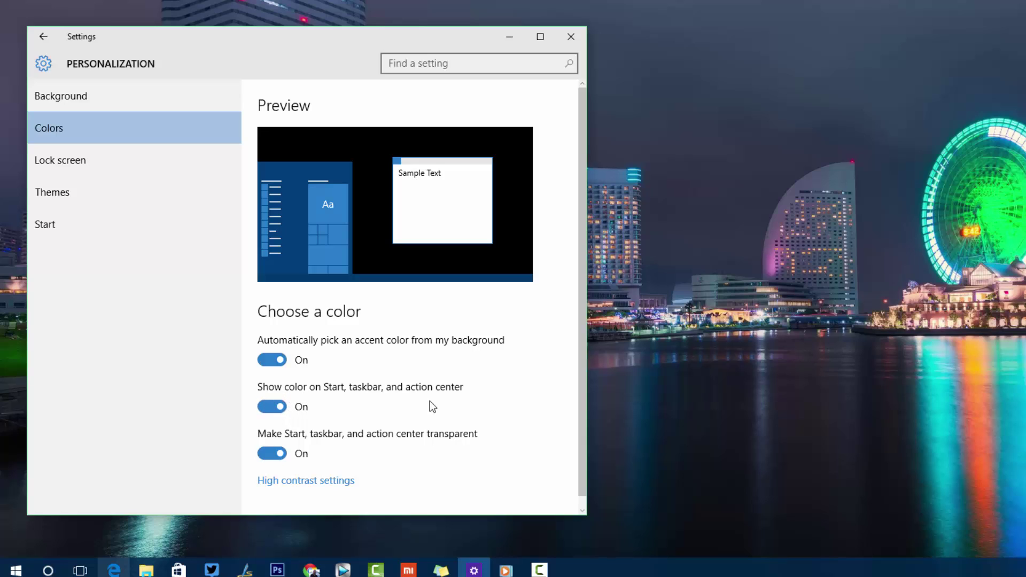
scroll(385, 428, down, 1)
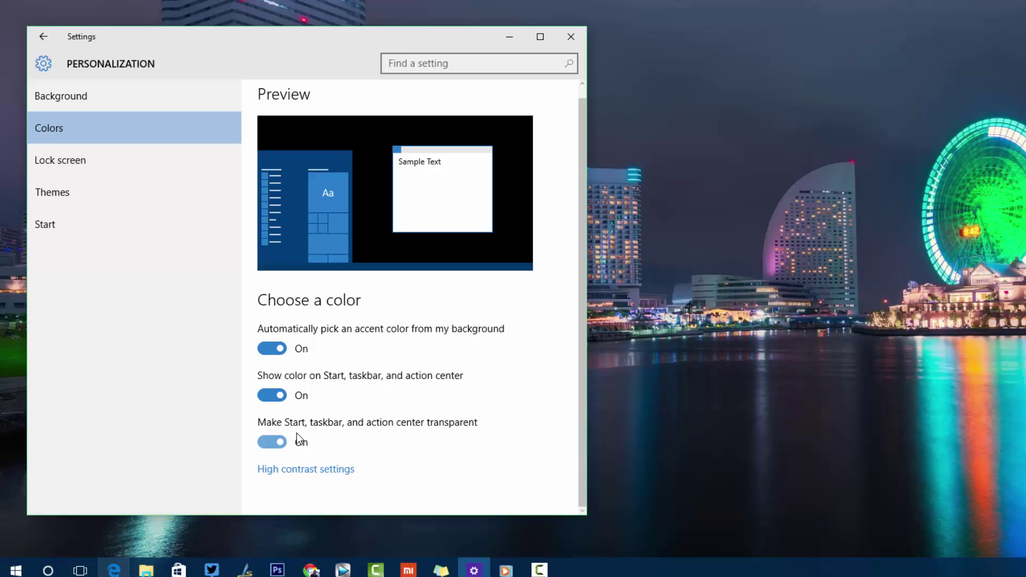
click(275, 443)
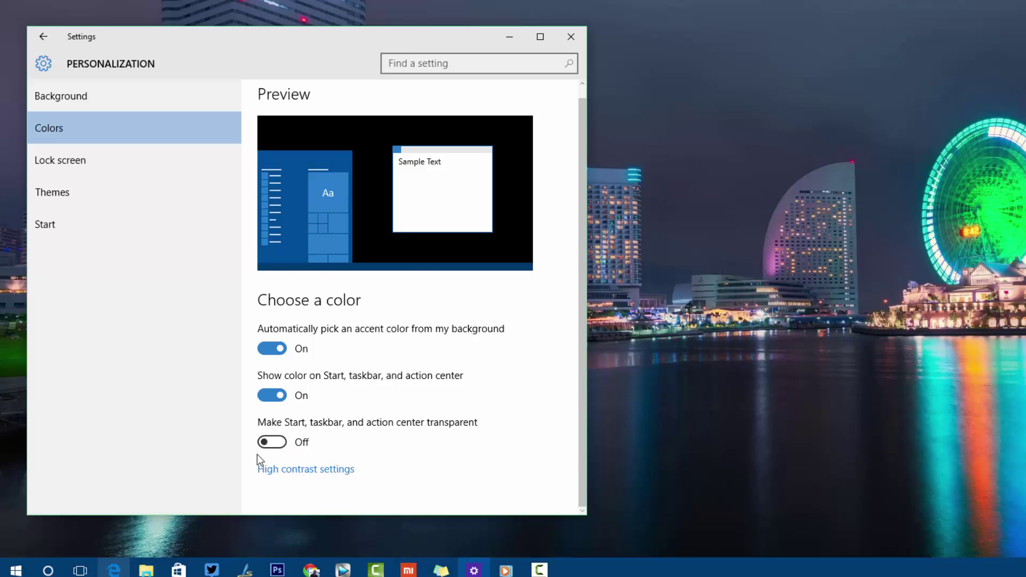
click(271, 447)
click(271, 448)
click(271, 448)
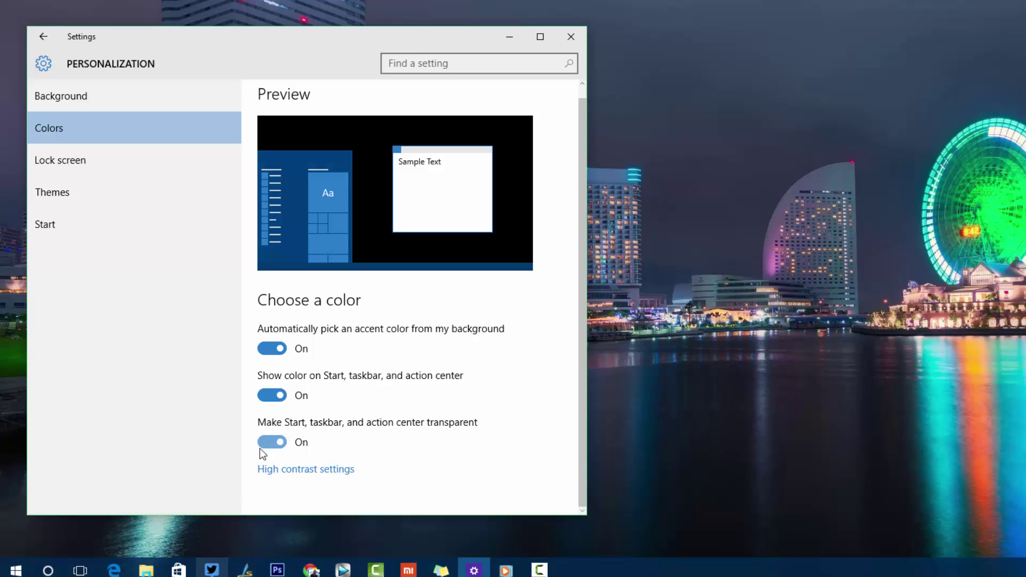
click(271, 448)
Compare the Start menu opaque and then transparent, leaving transparency on.
click(15, 569)
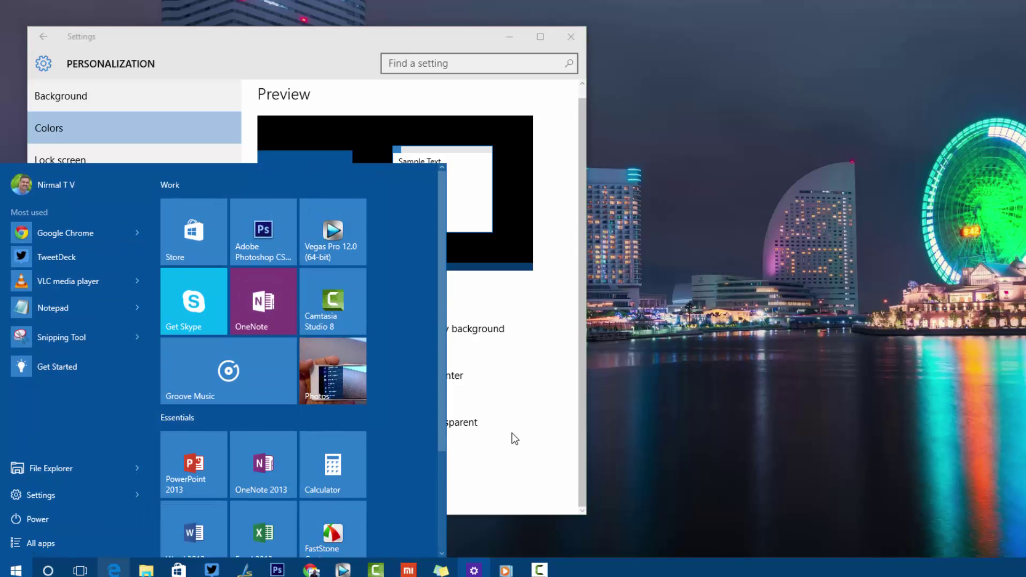
click(500, 476)
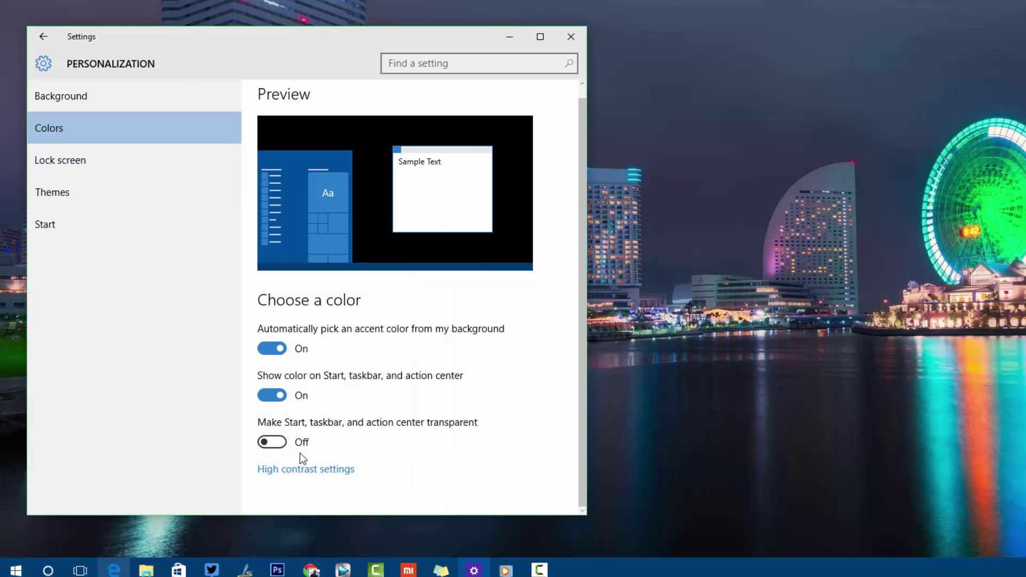
click(271, 444)
click(15, 570)
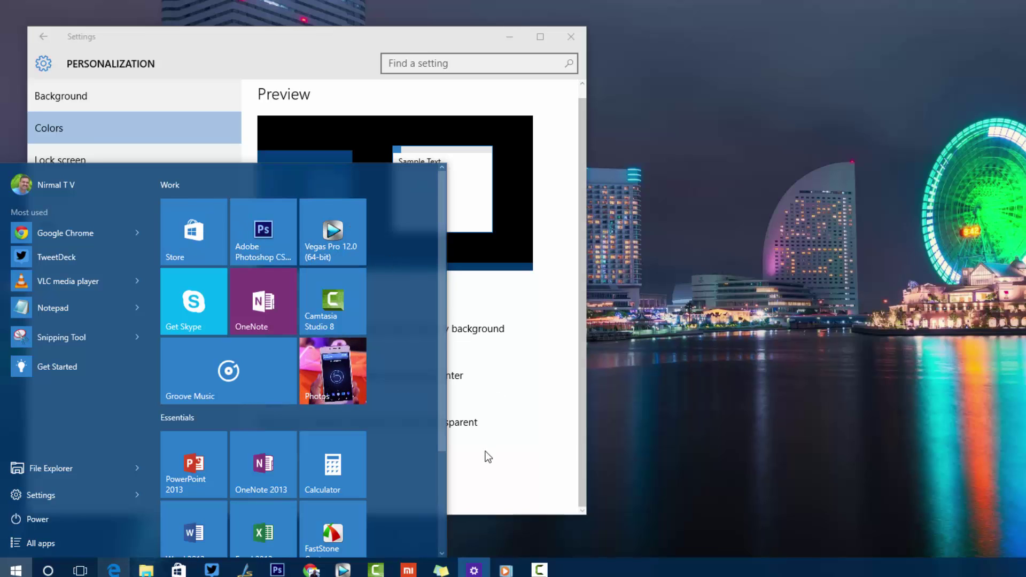
click(468, 477)
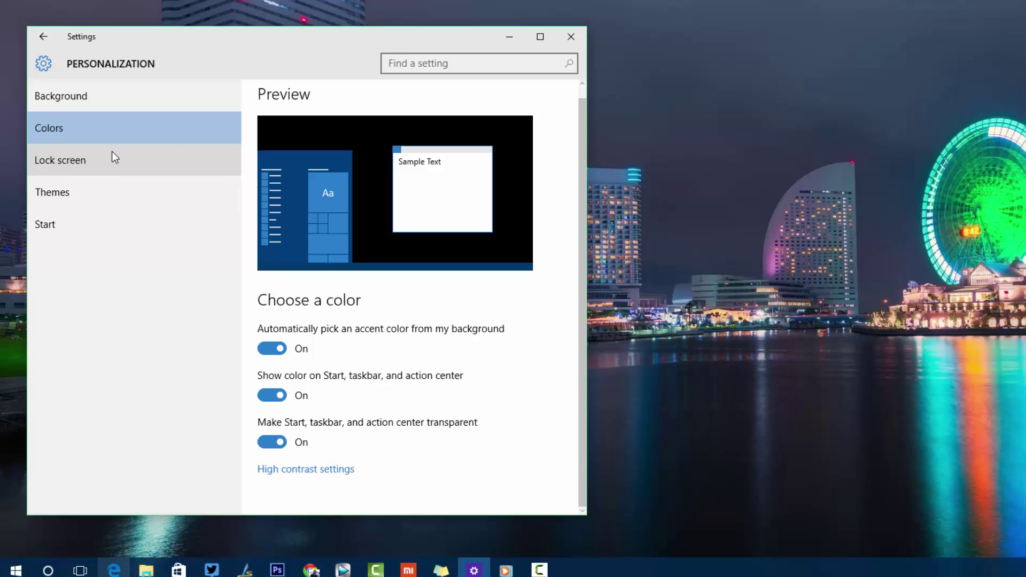
Move from the Background page to the Personalization Start page, then open the Start menu over it.
click(117, 100)
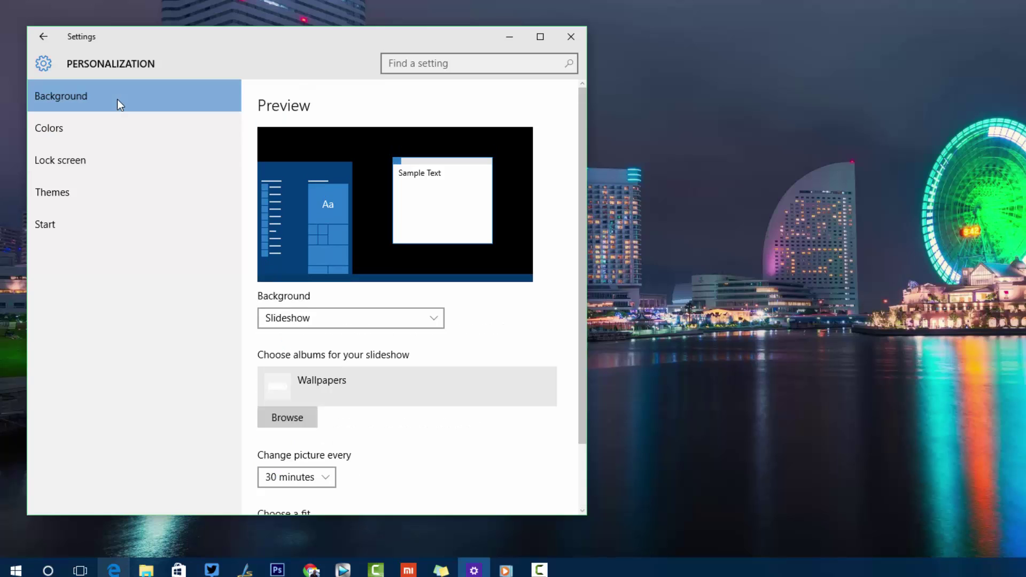
click(124, 237)
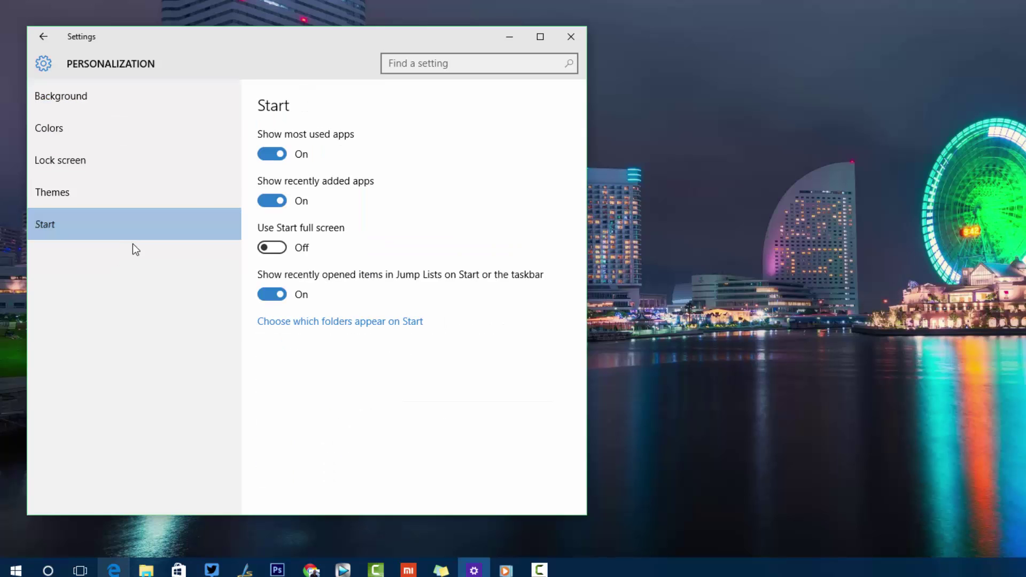
click(22, 573)
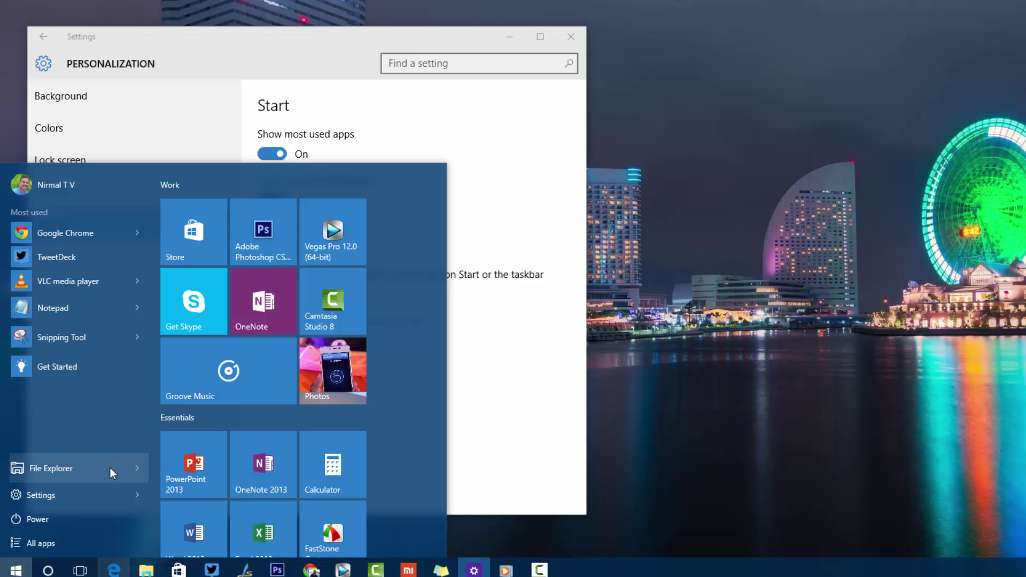
Minimize the Settings window and open the Start menu over the night-city desktop.
click(512, 118)
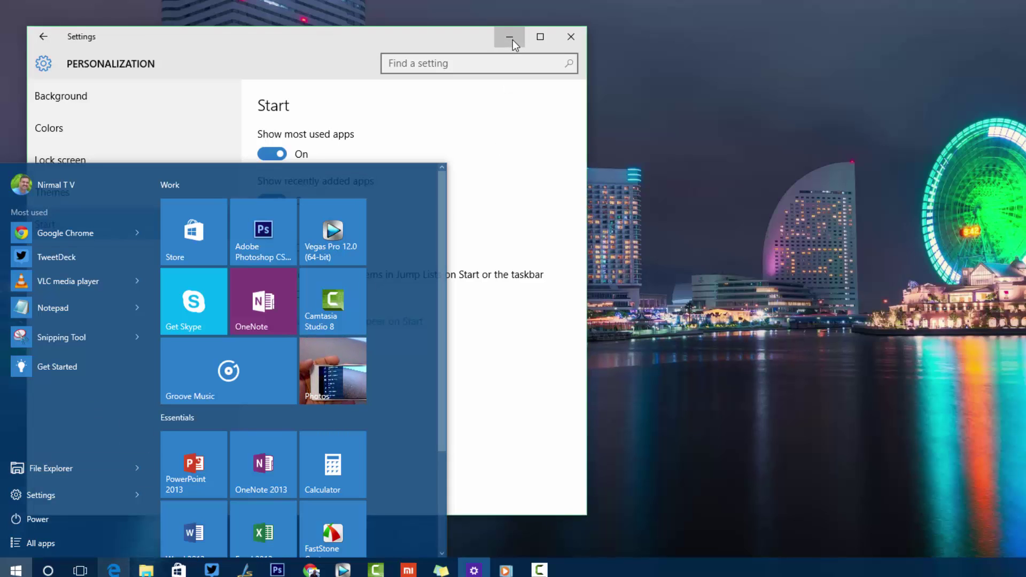
click(510, 40)
click(15, 570)
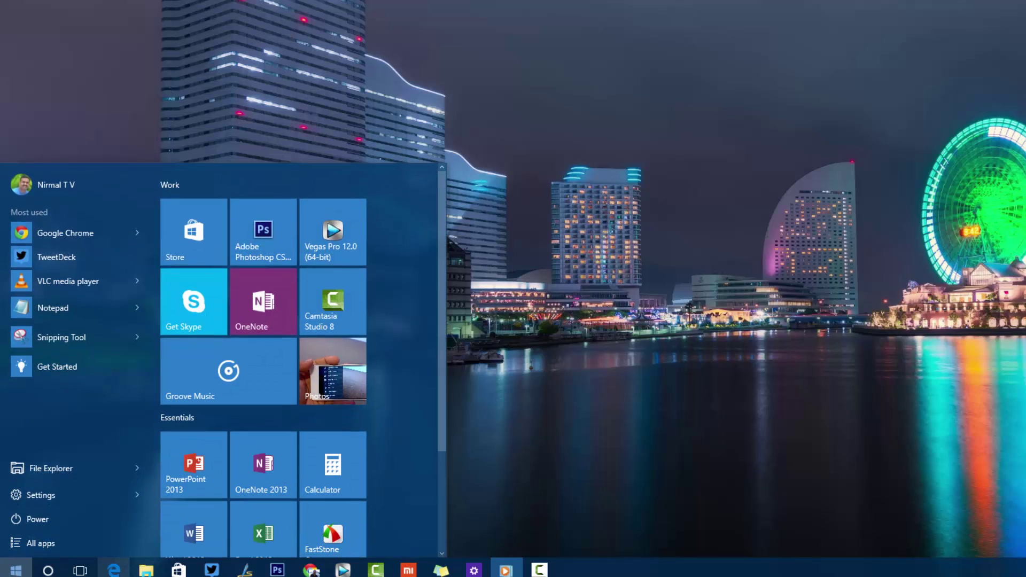